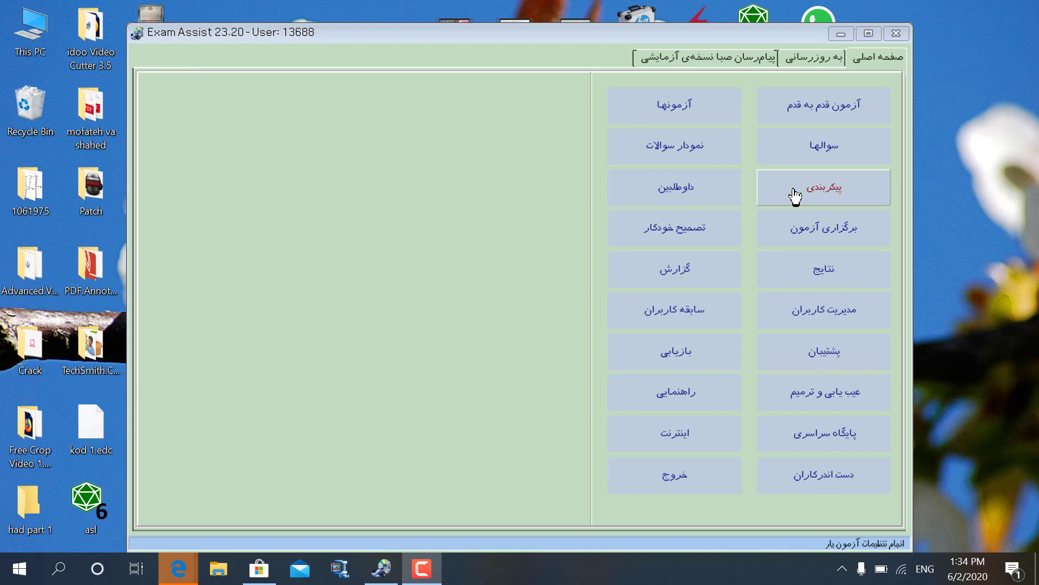
Open the candidate classification editor from پیکربندی and add a ریاضی node.
left_click(795, 196)
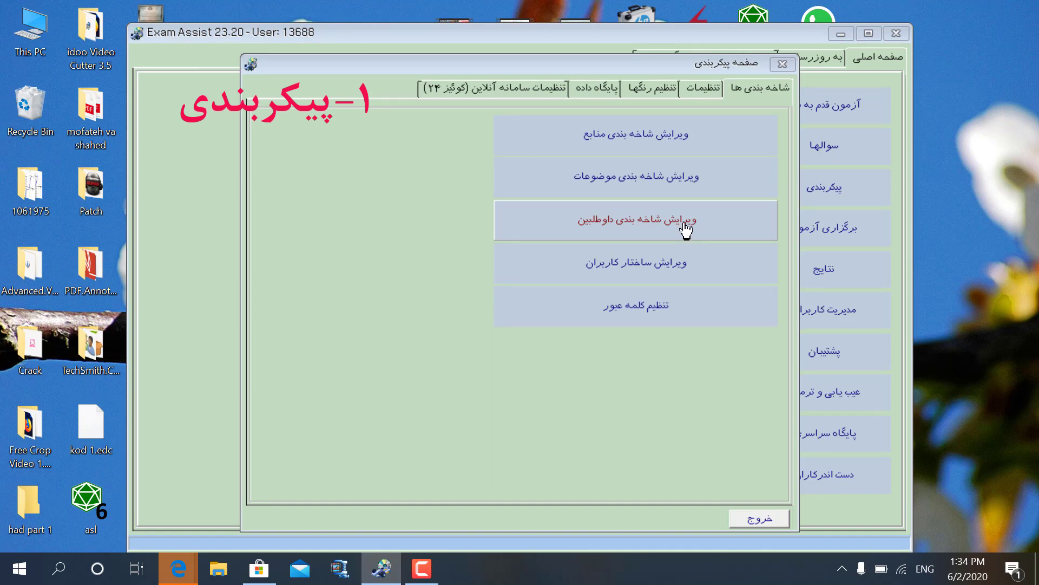
left_click(611, 231)
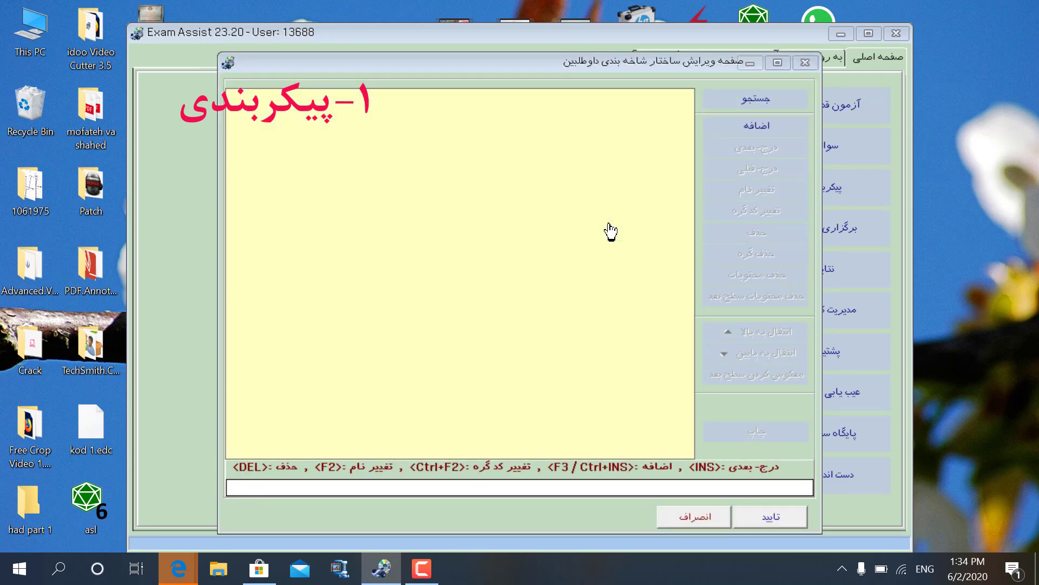
left_click(747, 132)
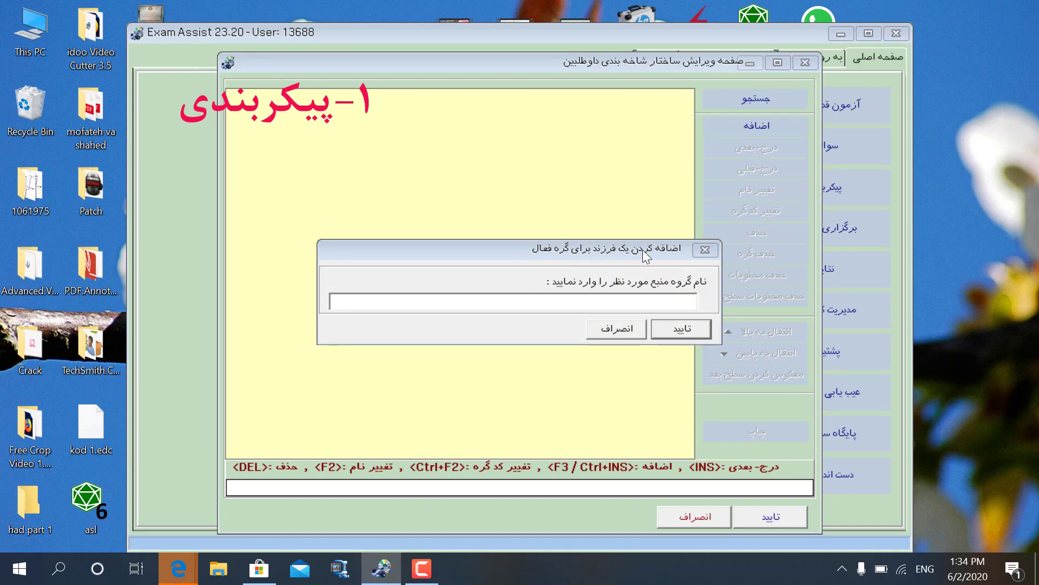
type("ریاضی")
left_click(681, 328)
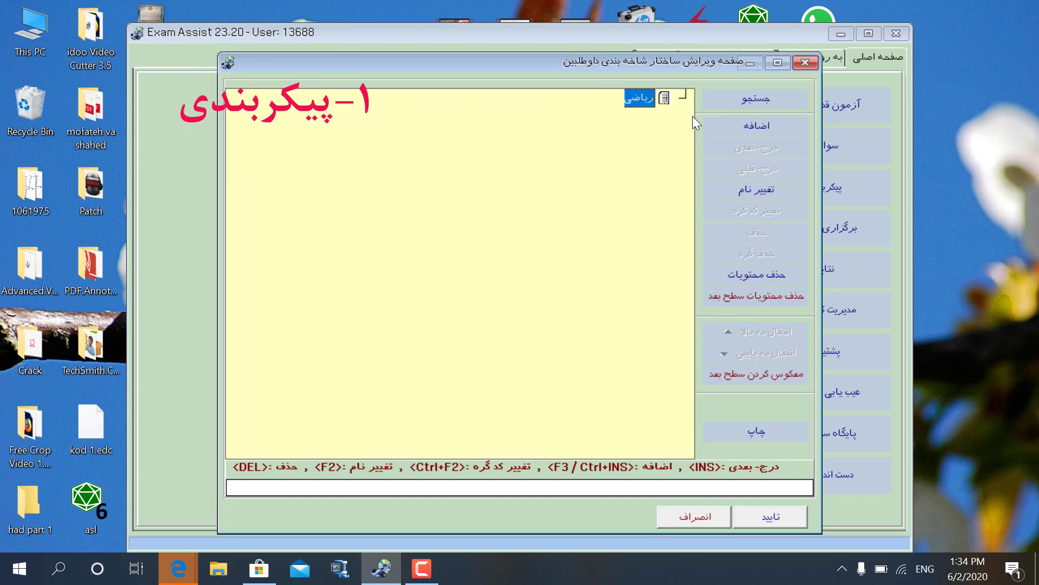
Add تجربی as a child node beneath ریاضی and select ریاضی.
left_click(740, 130)
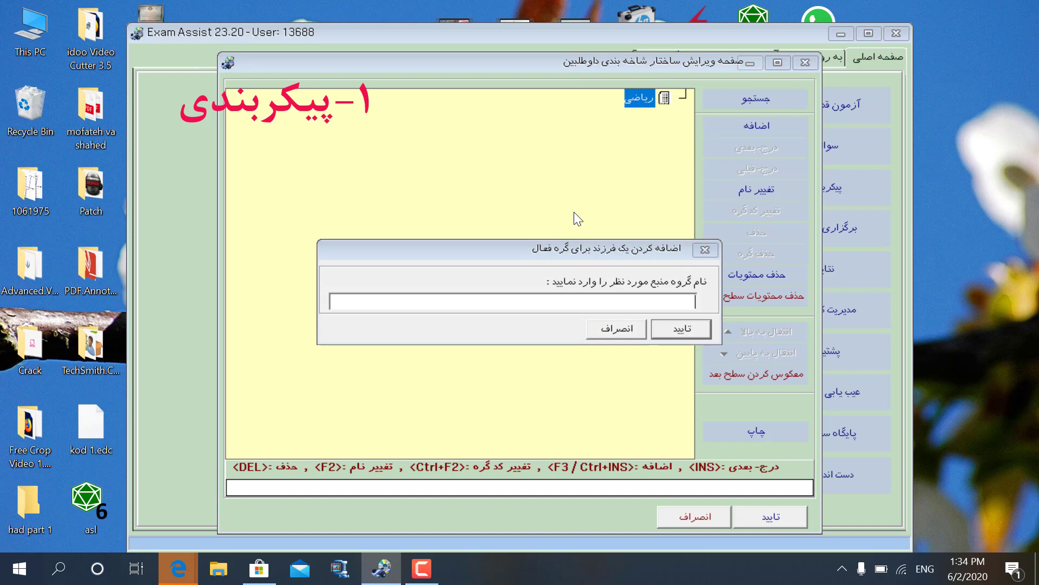
type("تجربی")
left_click(700, 327)
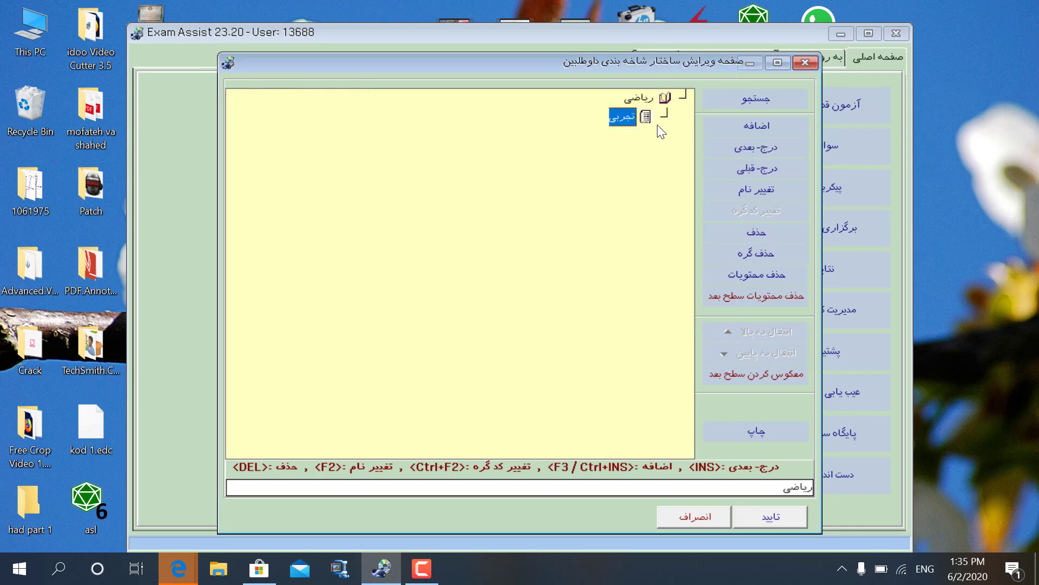
left_click(647, 102)
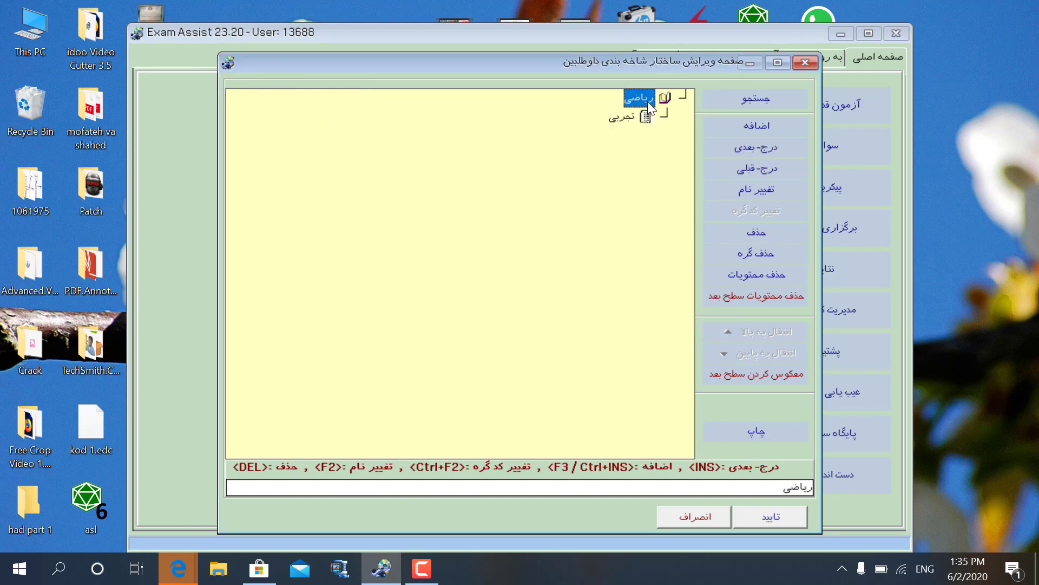
Rename the ریاضی node to دبیرستان حسابی and add a ریاضی child under it.
left_click(751, 195)
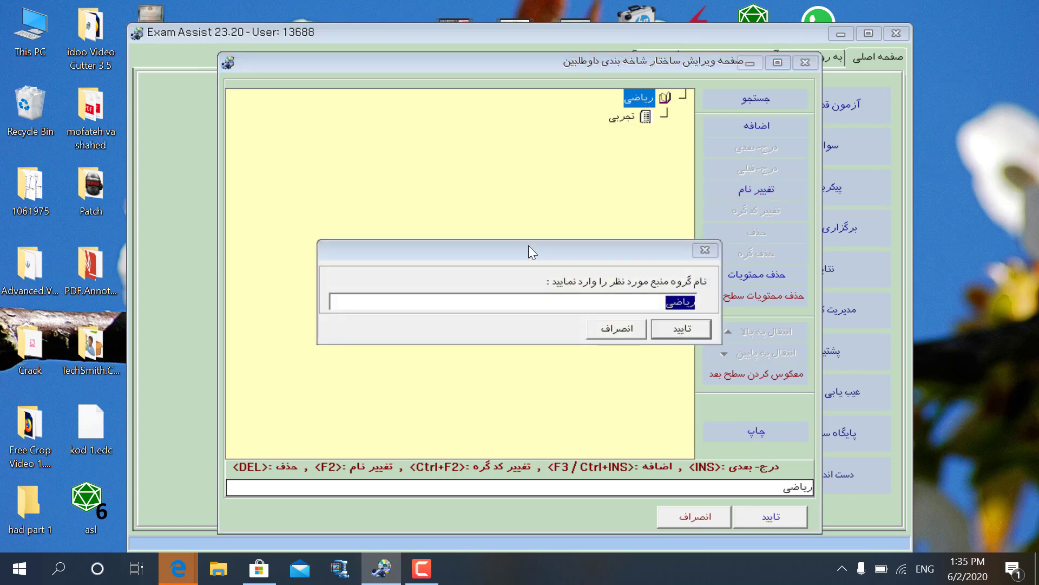
key("BackSpace")
type("ئ")
key("BackSpace")
type("دبیرستان حس")
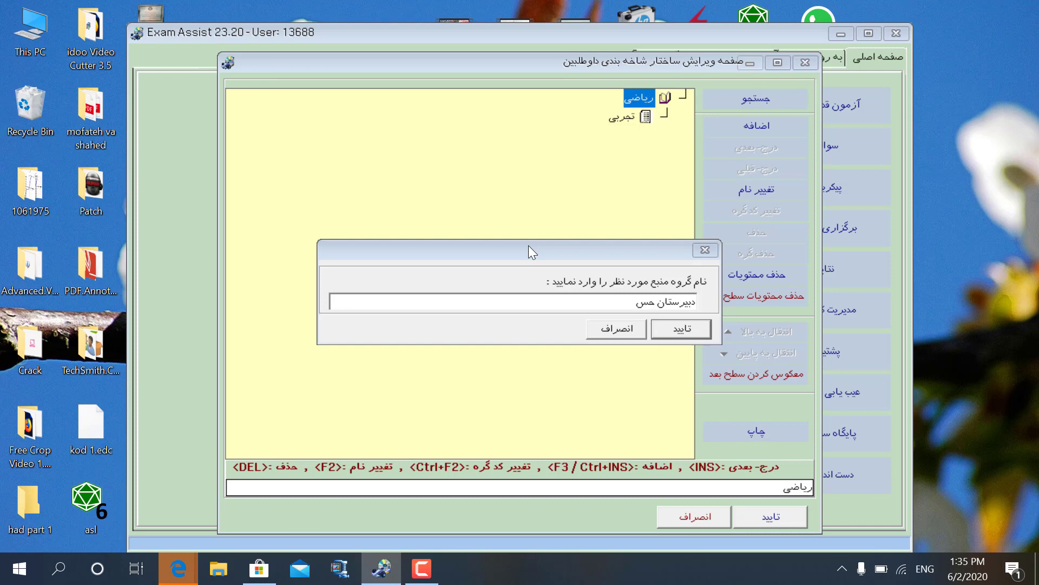
type("ابی")
left_click(681, 330)
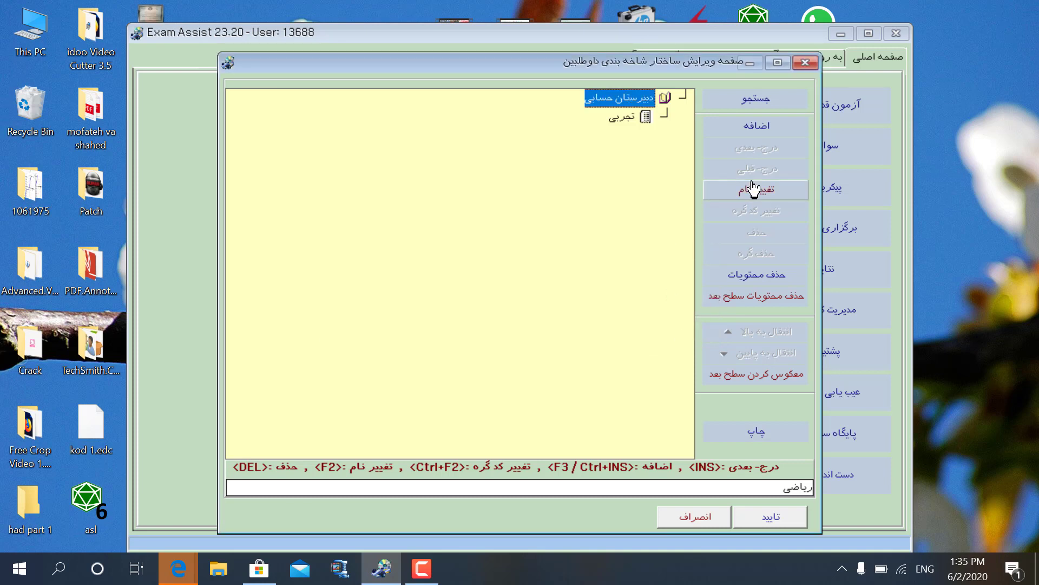
left_click(743, 127)
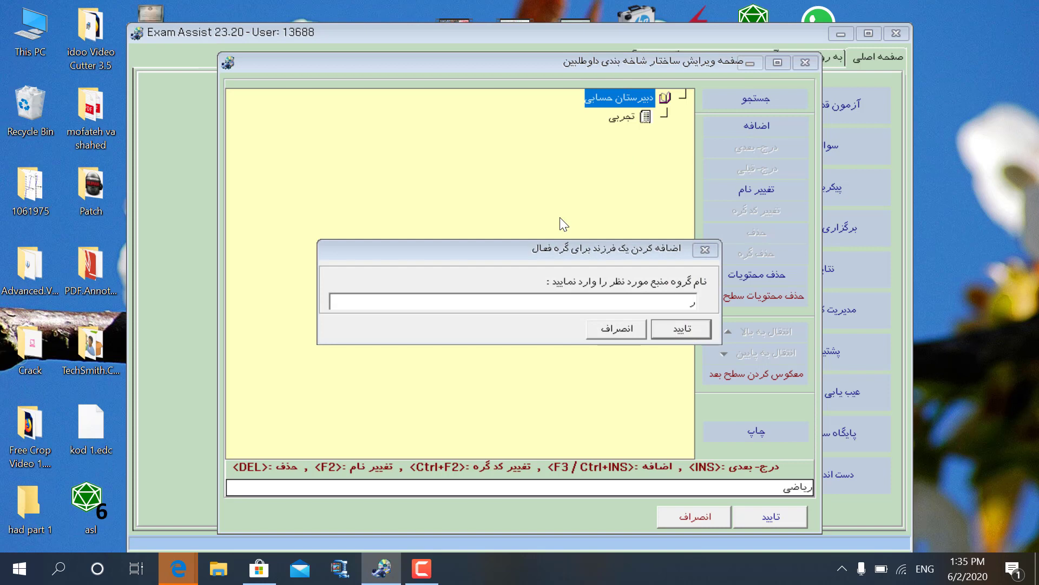
type("ریاضی")
left_click(677, 334)
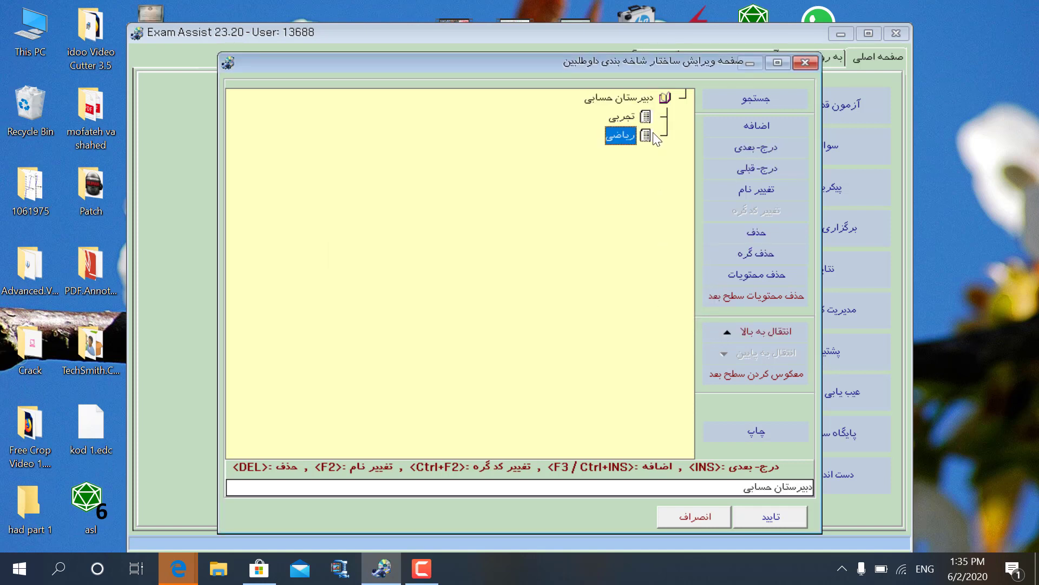
Add a دهم child node under تجربی and confirm the classification tree.
left_click(638, 121)
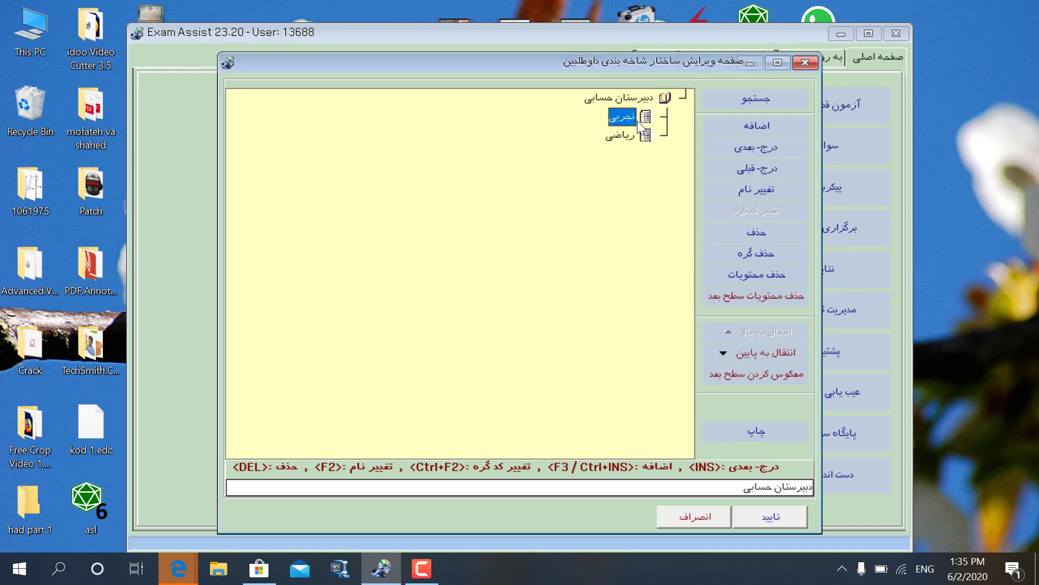
left_click(740, 128)
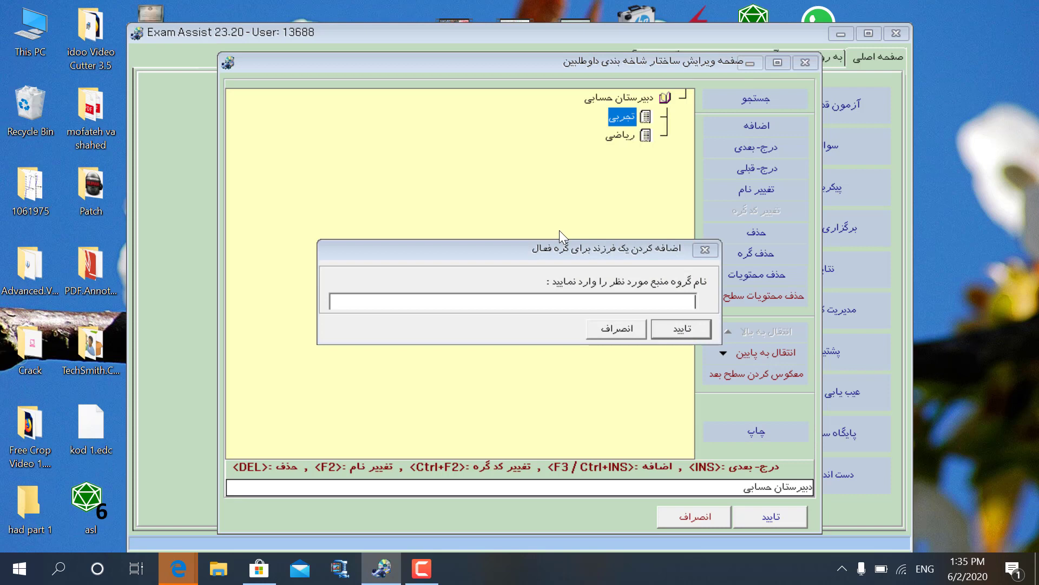
type("دعما")
key("BackSpace")
key("BackSpace")
key("BackSpace")
type("دهما")
left_click(689, 330)
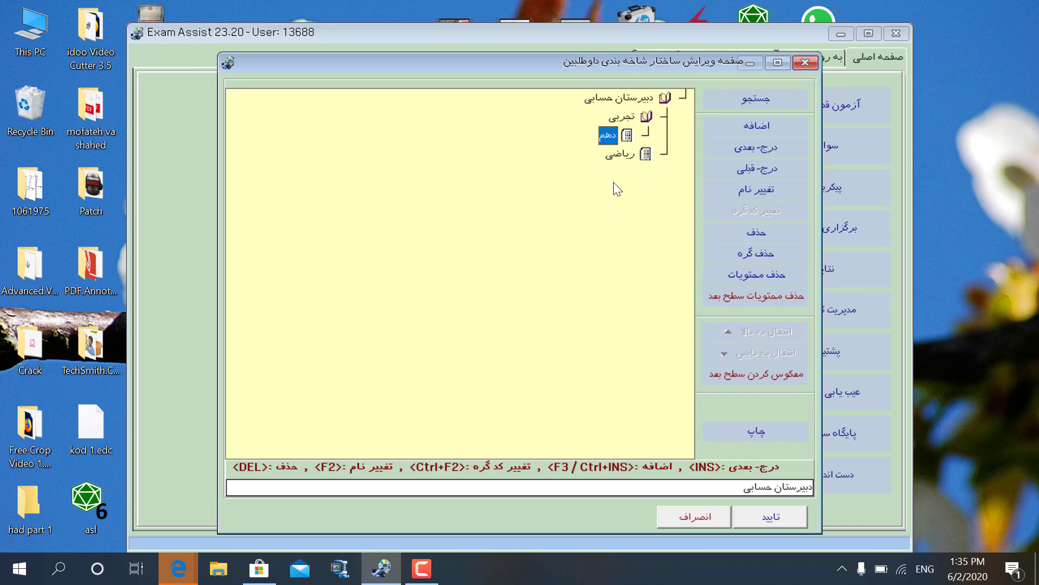
left_click(623, 118)
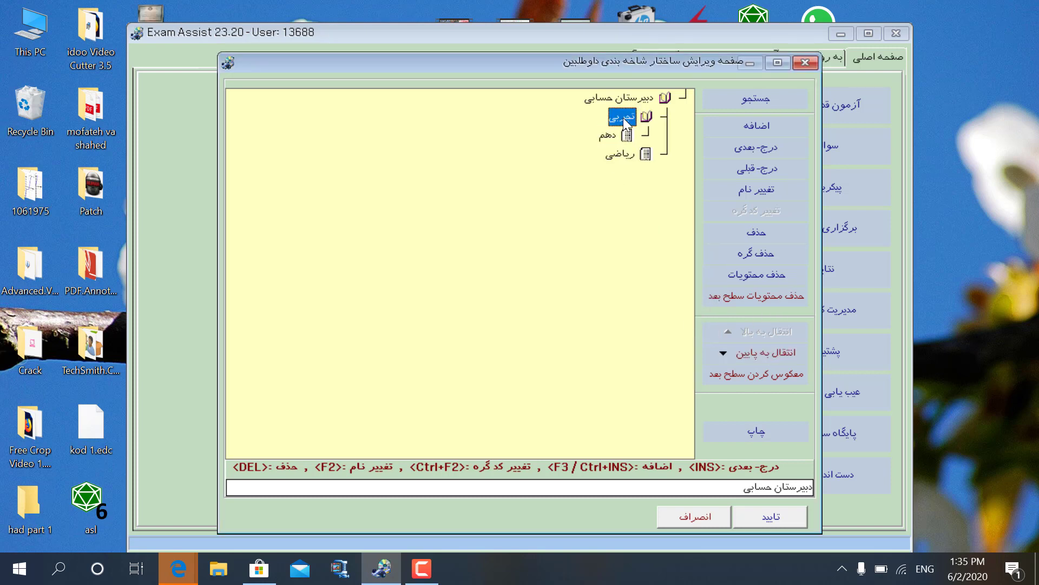
double_click(623, 118)
double_click(623, 118)
left_click(778, 526)
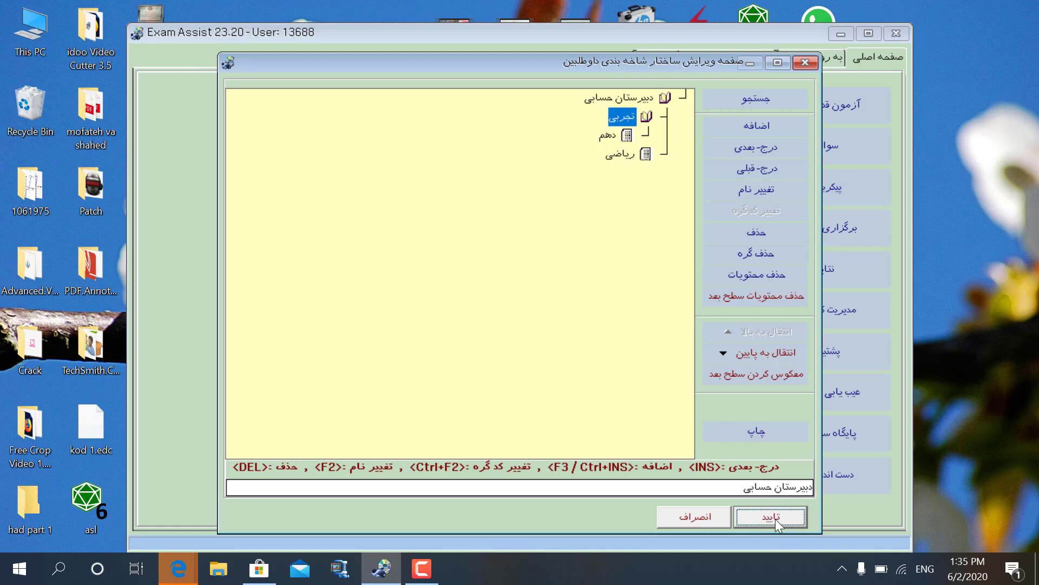
Save the classification changes, approve the تاییدیه prompt, and close پیکربندی.
left_click(777, 525)
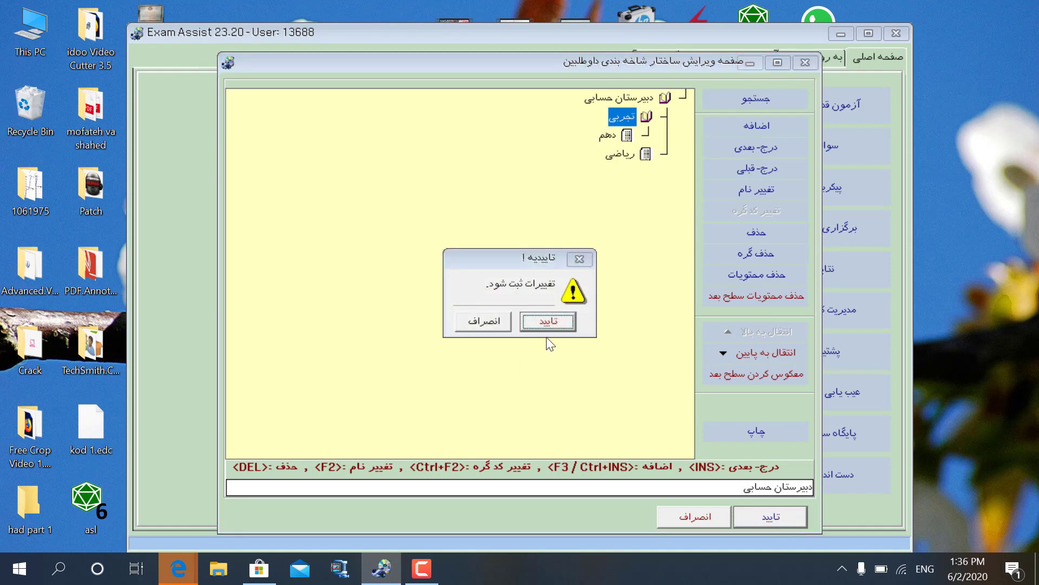
left_click(548, 324)
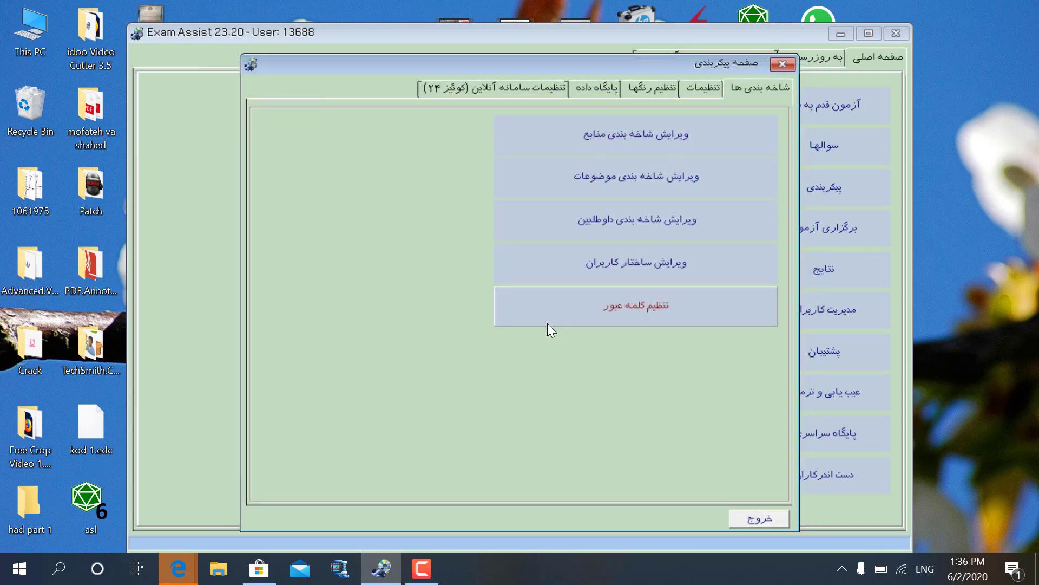
left_click(753, 519)
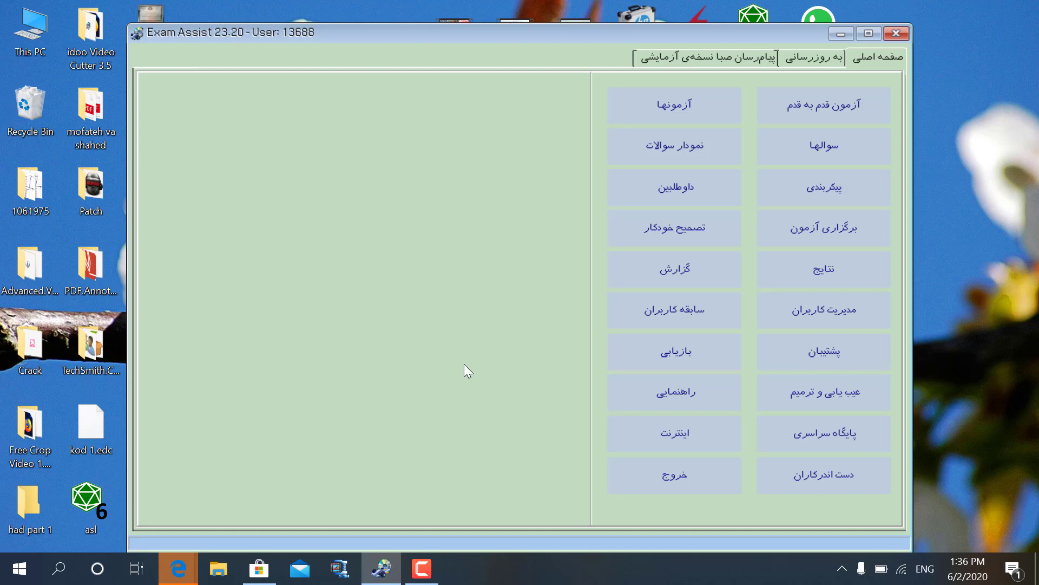
Batch-add 2 new candidates from the داوطلبین page using اضافه گروهی.
left_click(691, 205)
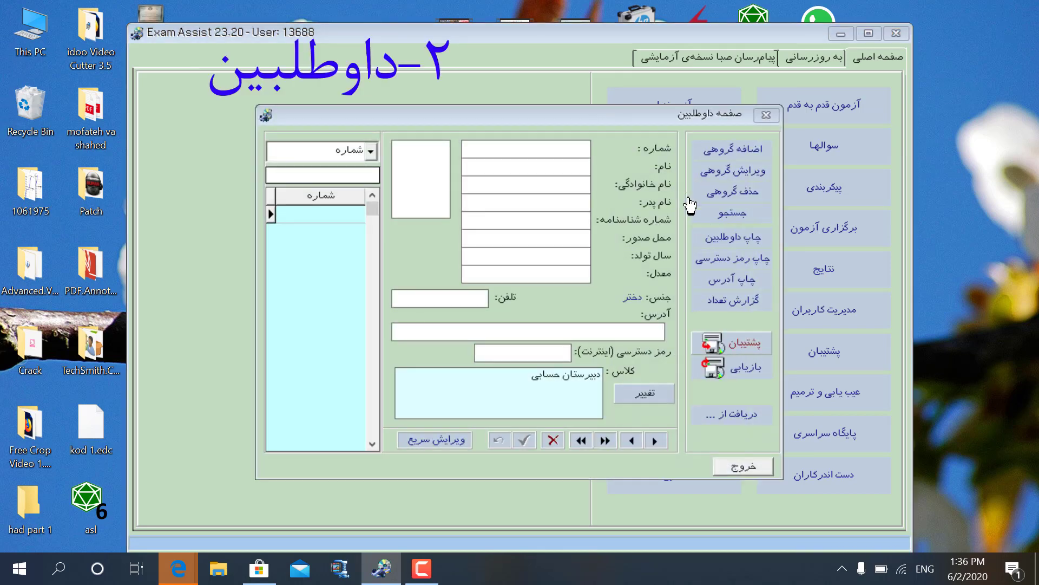
left_click(735, 160)
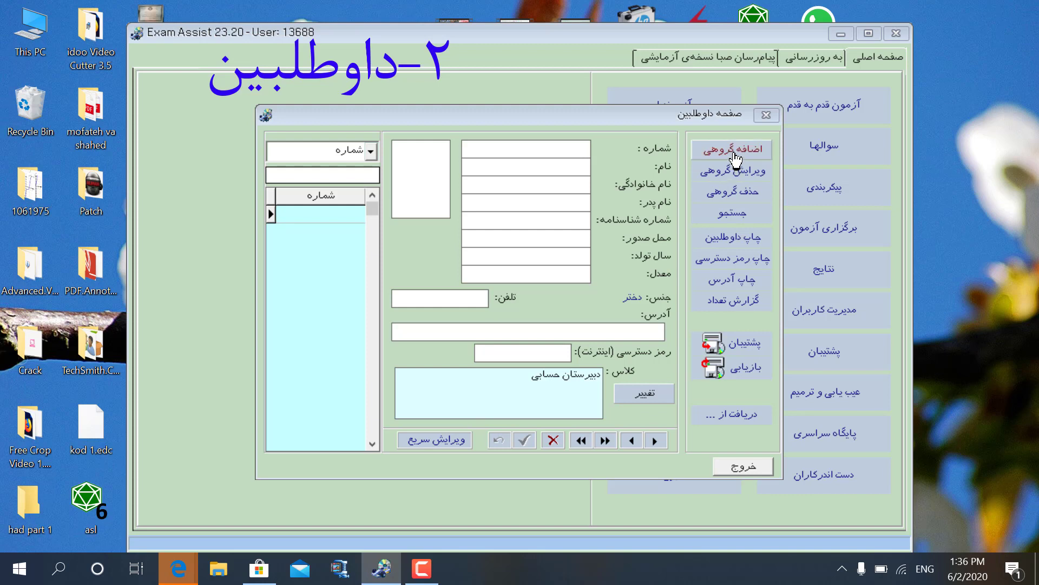
left_click(735, 159)
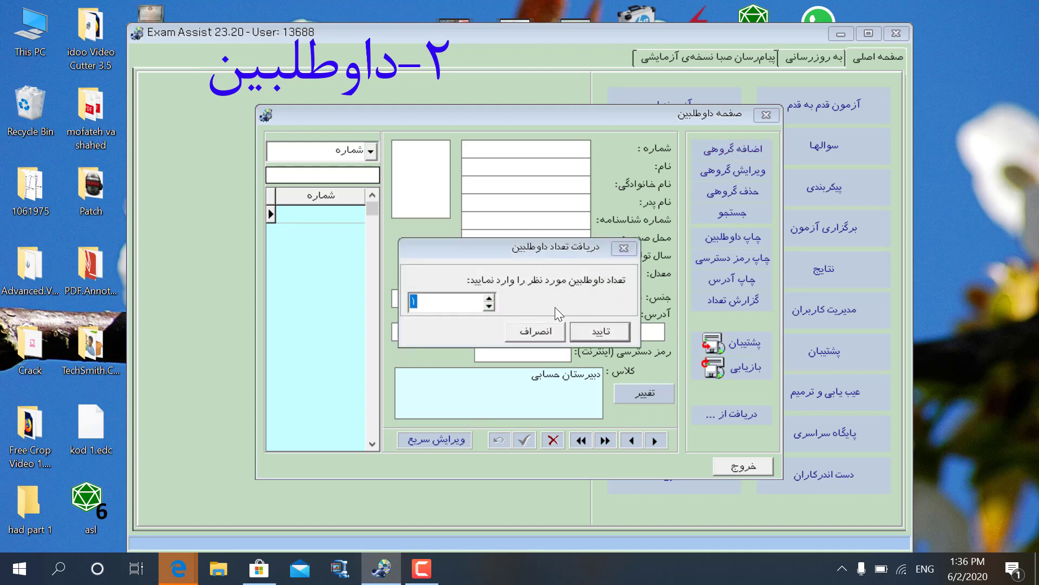
left_click(489, 297)
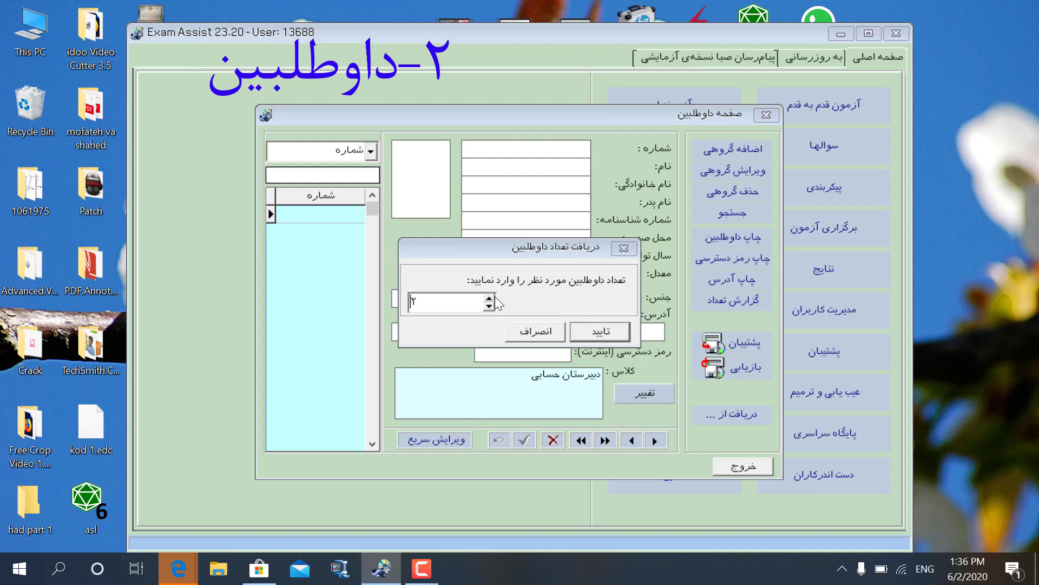
left_click(596, 334)
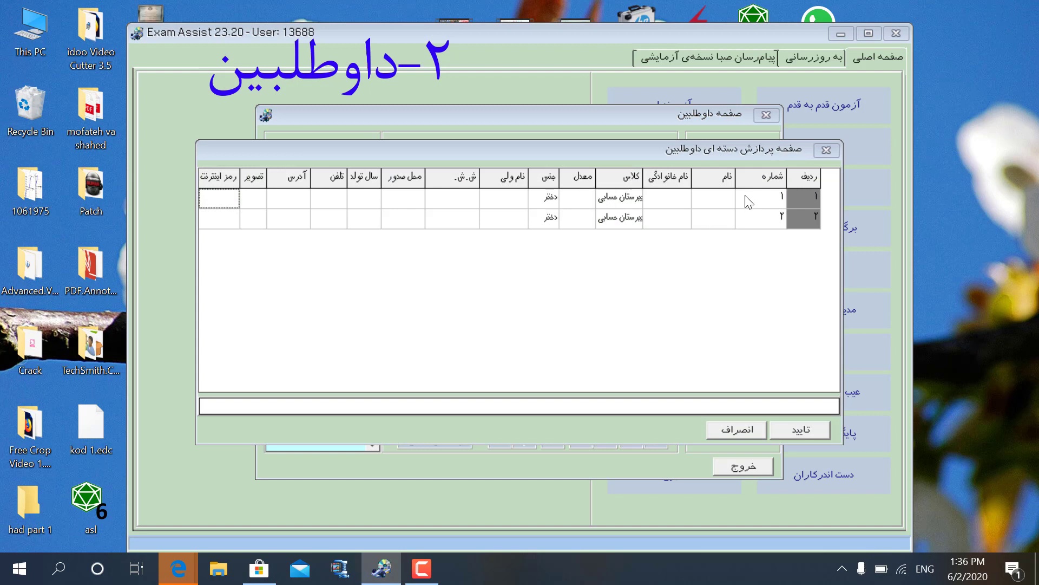
Fill in row 1's first name and family name, and set its gender to پسر.
left_click(718, 201)
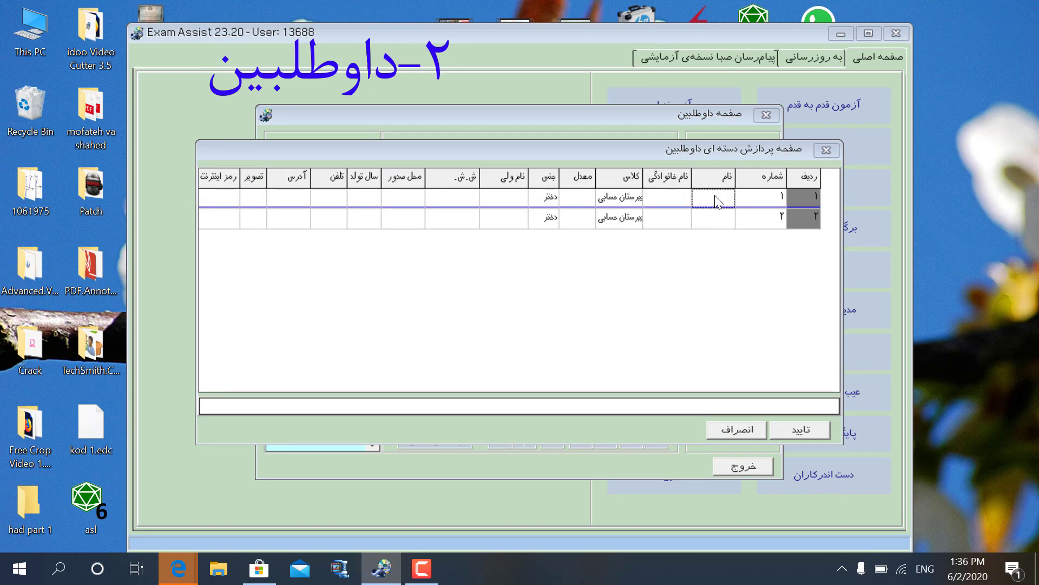
key("Tab")
key("Tab")
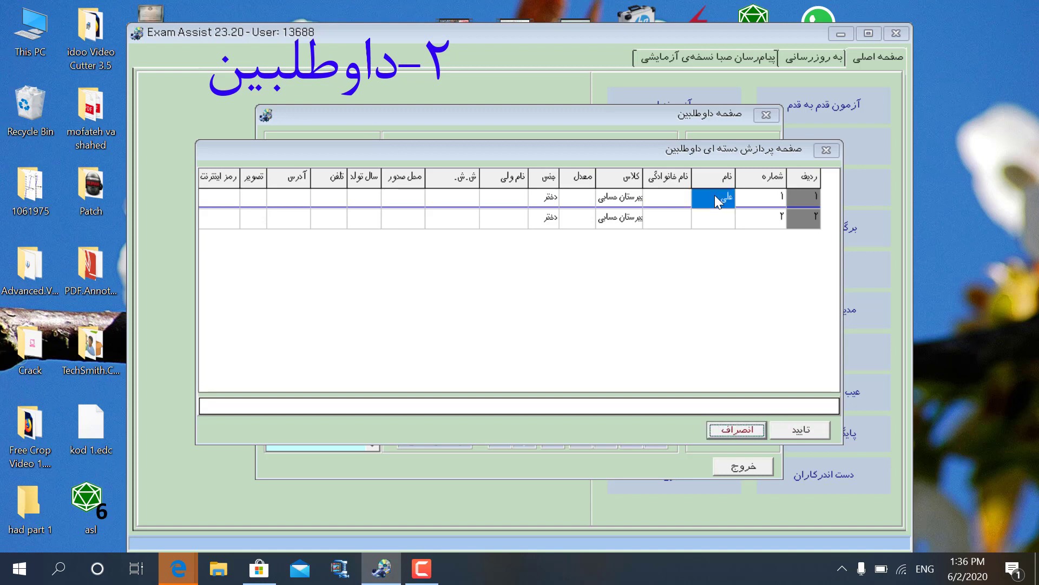
left_click(671, 200)
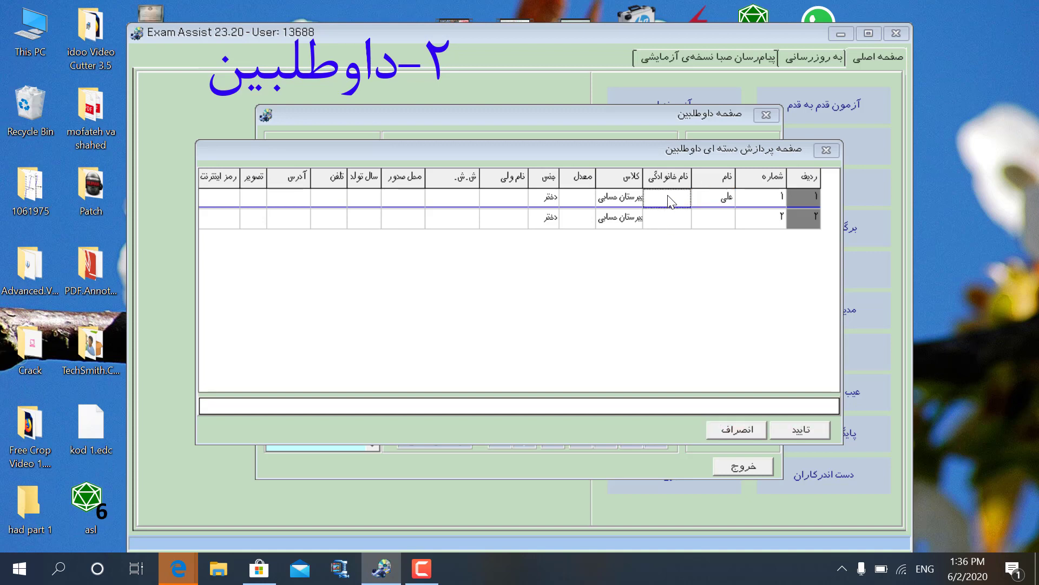
left_click(672, 201)
left_click(551, 198)
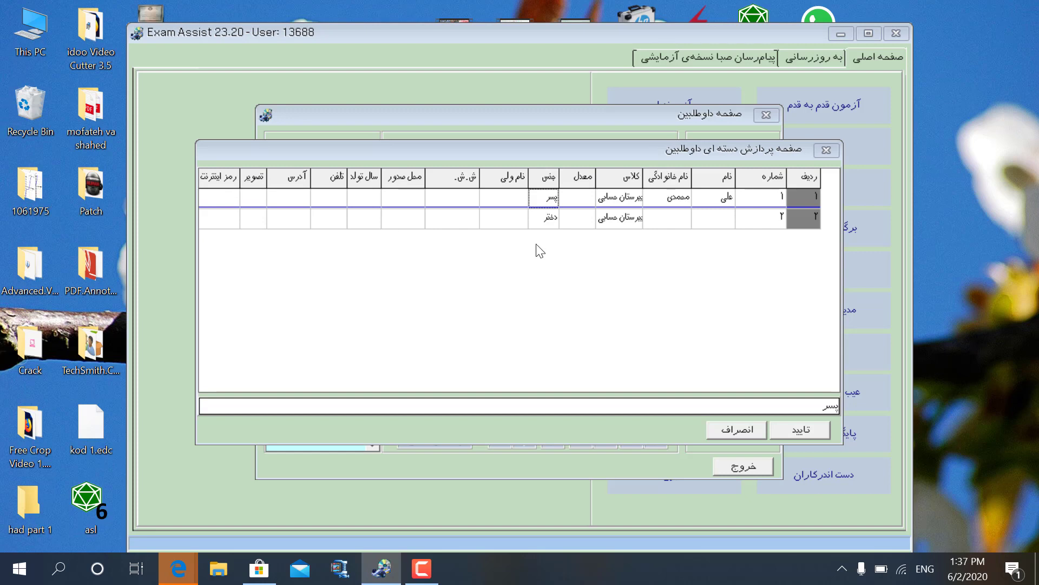
Fill in row 2's first name and family name, and set its gender to پسر.
left_click(722, 226)
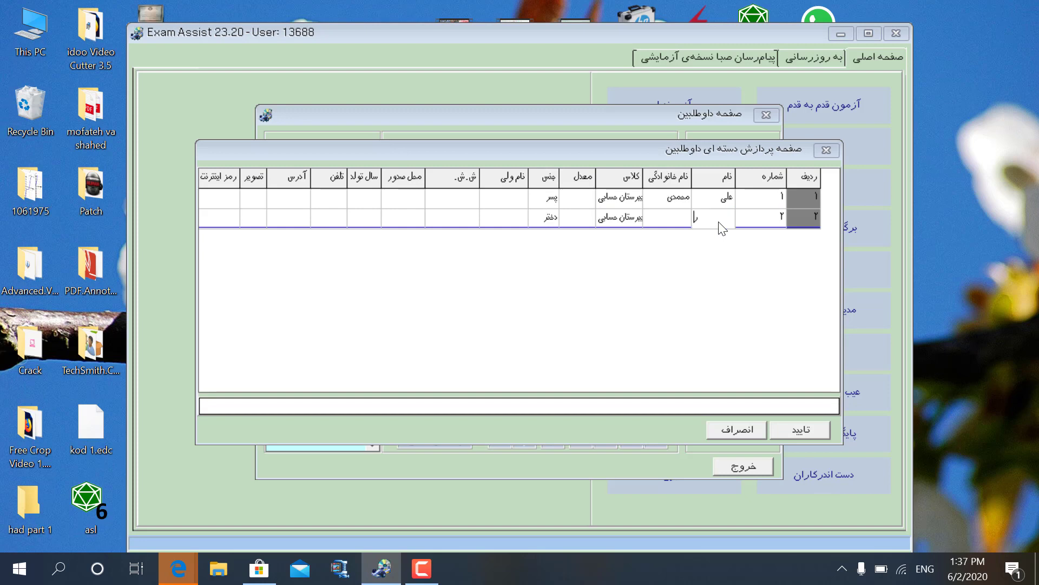
left_click(684, 223)
left_click(554, 219)
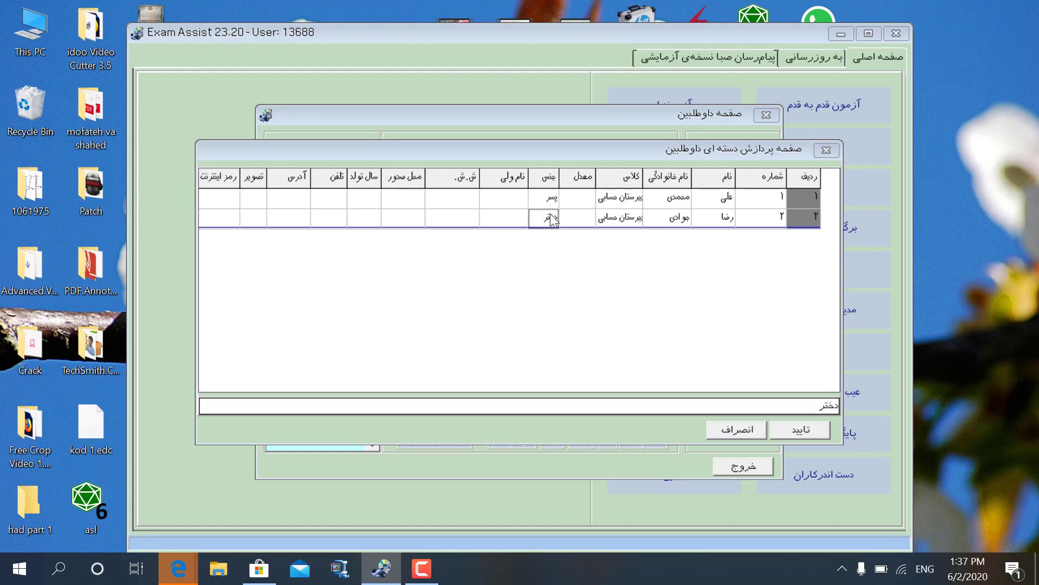
Set row 1's class to دبیرستان حسابی => تجربی => دهم.
right_click(628, 202)
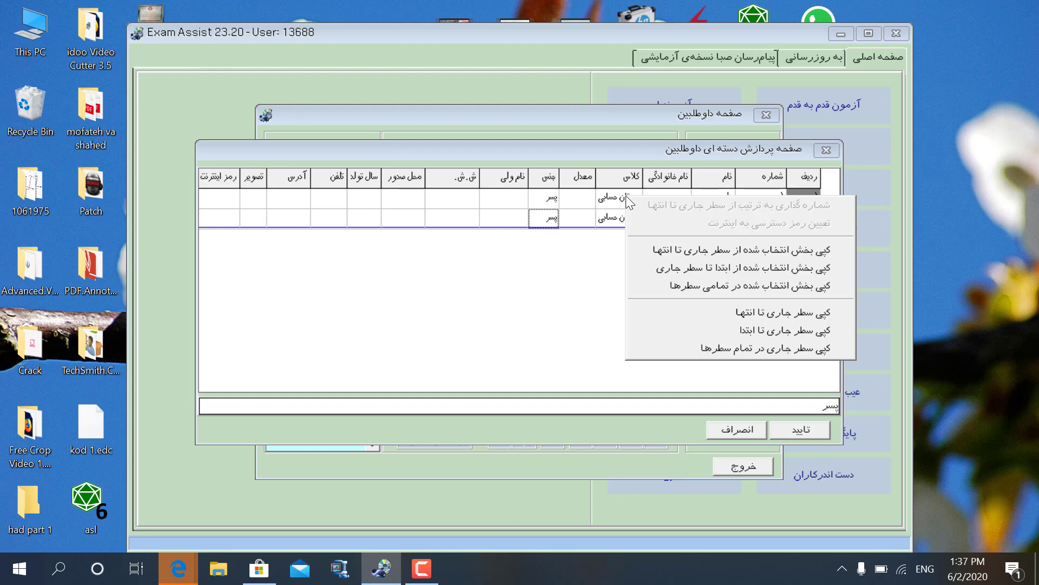
left_click(622, 203)
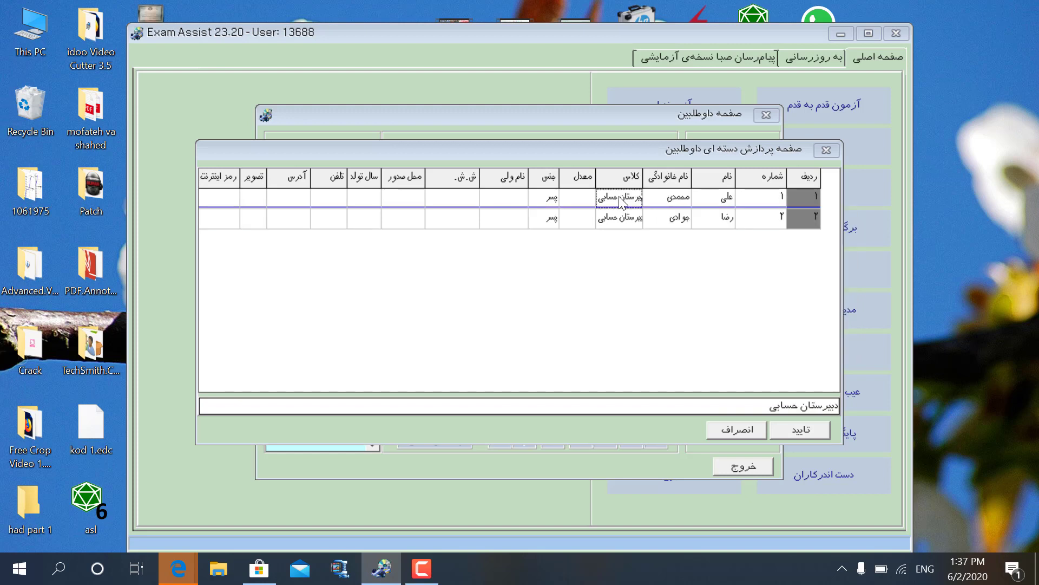
double_click(620, 196)
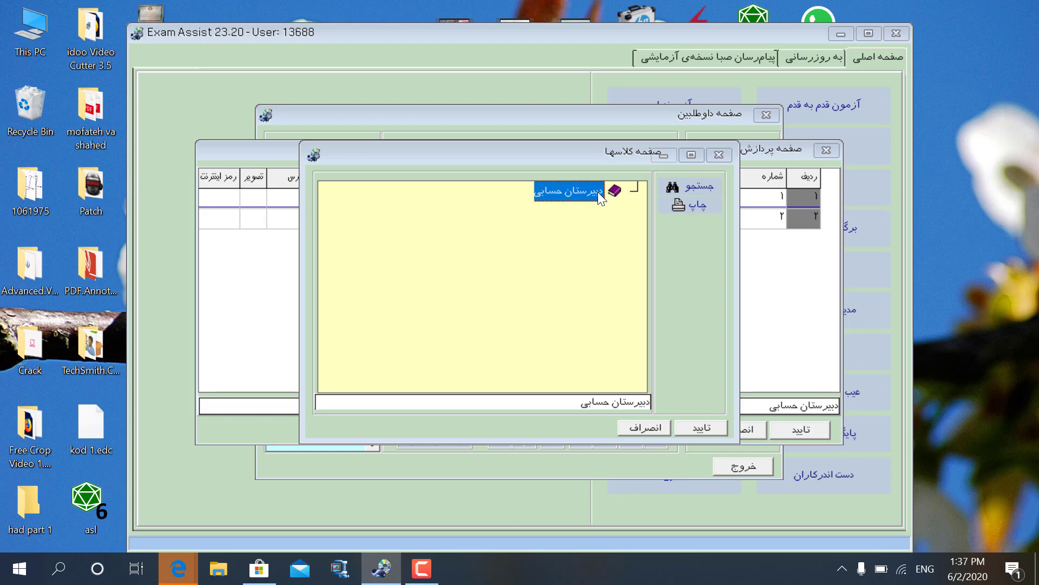
double_click(597, 192)
double_click(594, 214)
left_click(553, 233)
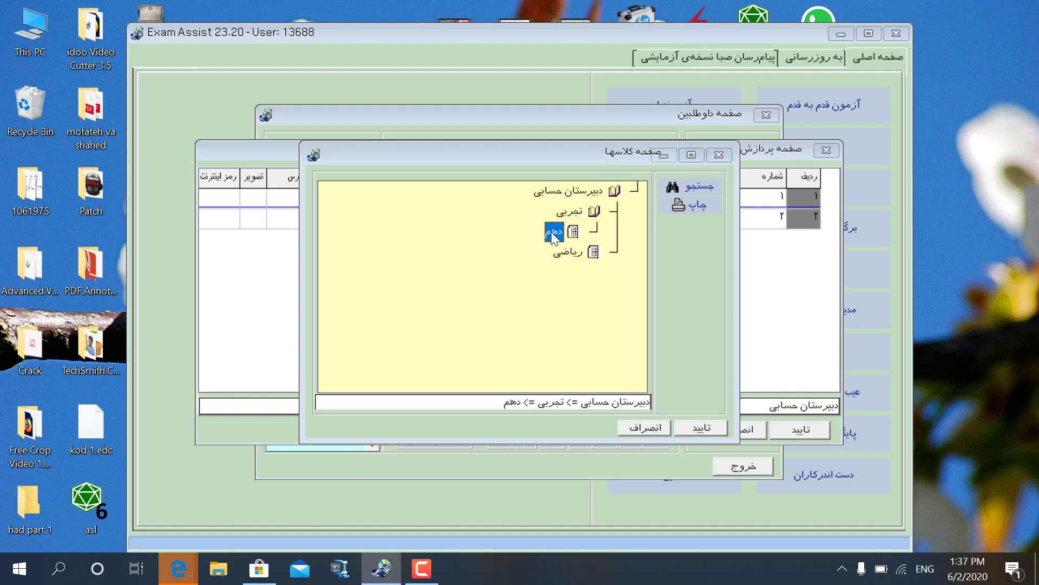
left_click(701, 427)
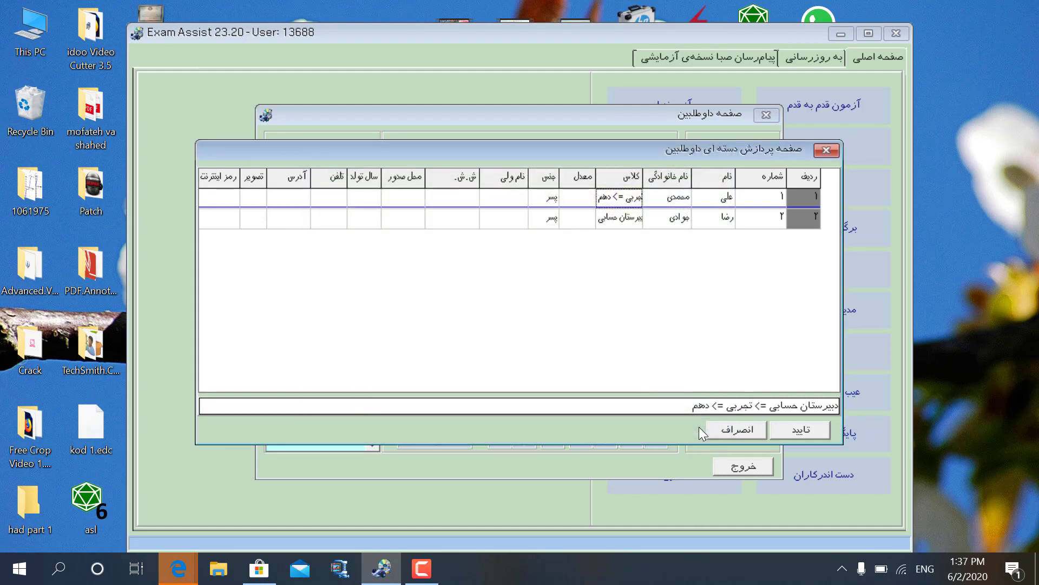
Copy row 1's class down to row 2, save the candidates, and close the window.
right_click(616, 199)
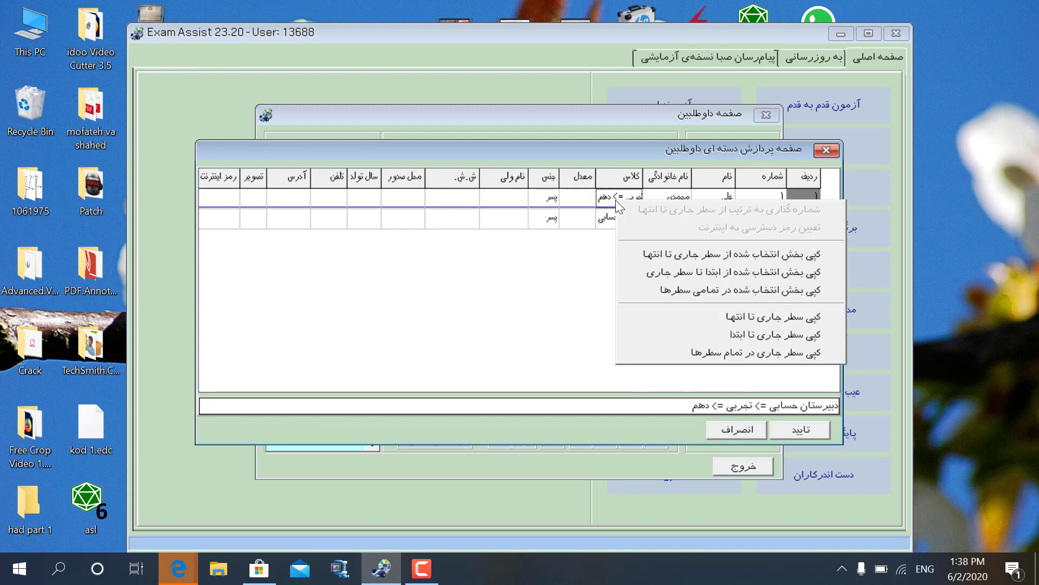
left_click(670, 252)
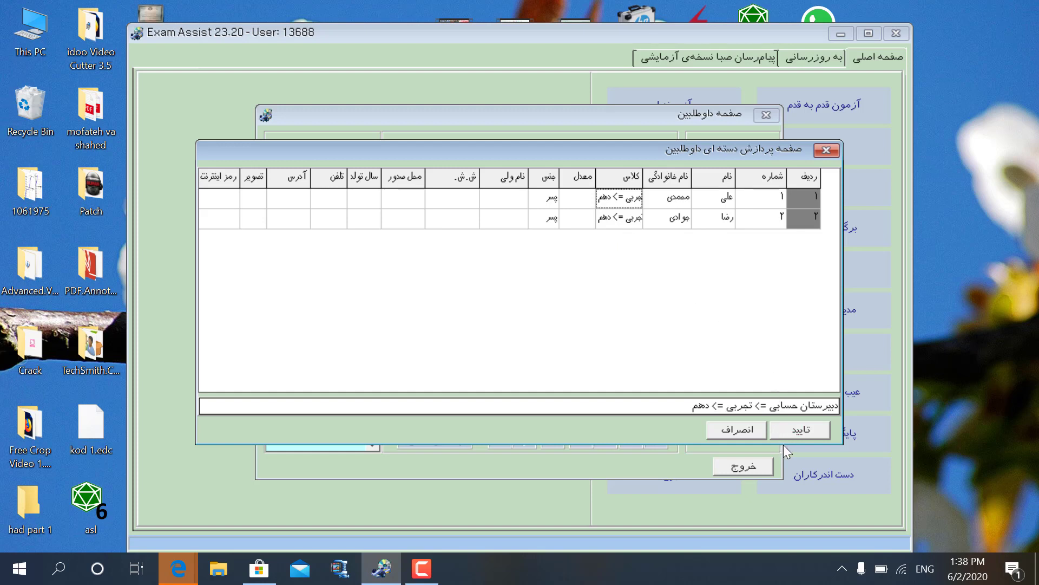
left_click(789, 428)
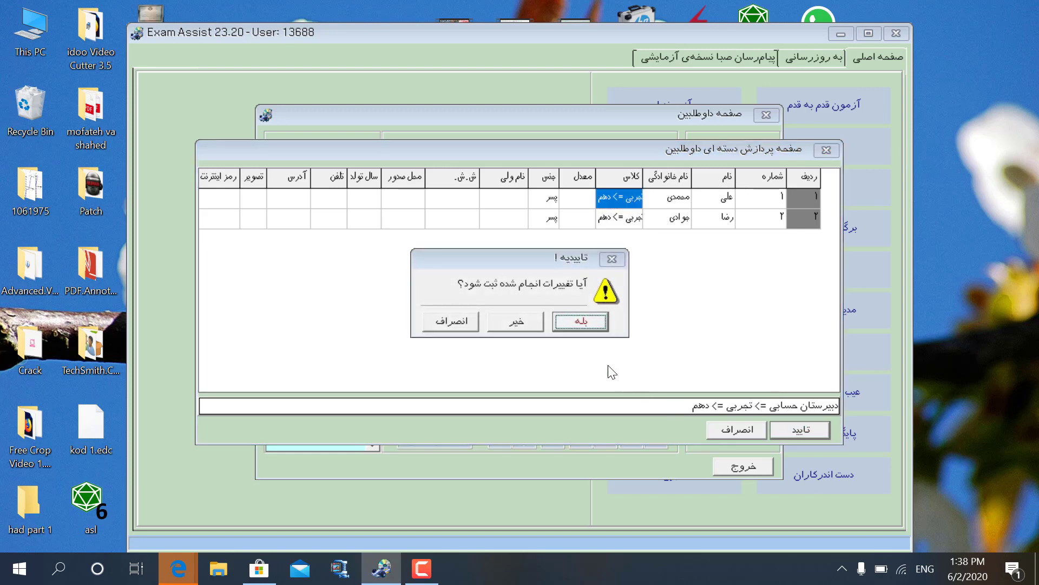
left_click(585, 319)
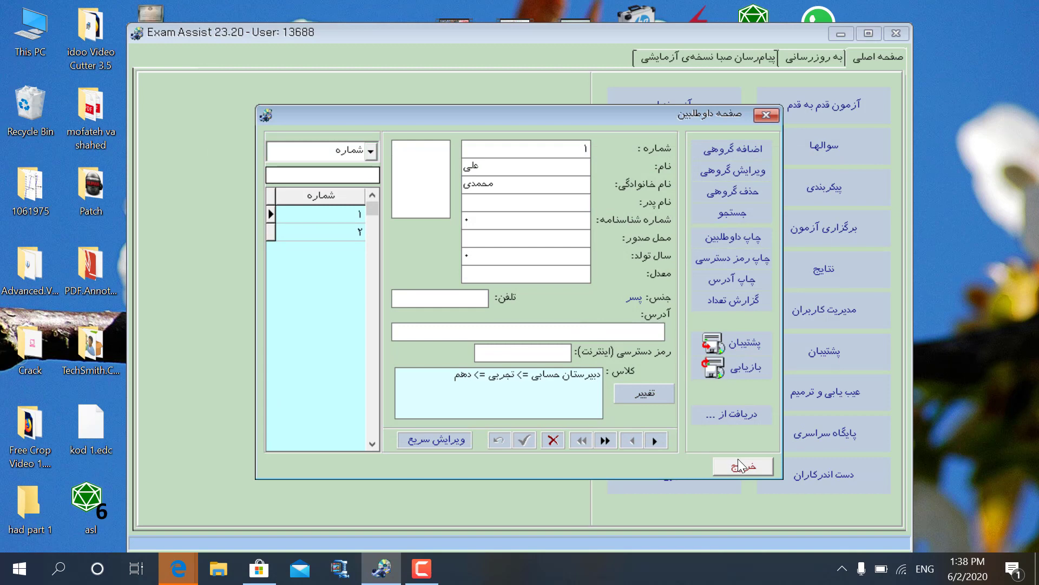
left_click(739, 460)
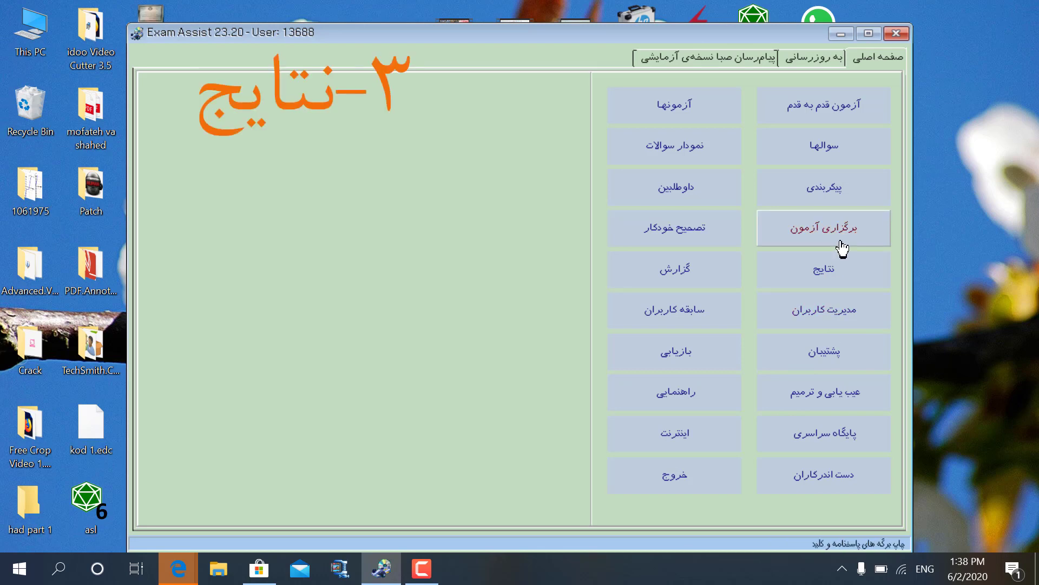
Open the نتایج results window, closing it once and reopening it.
left_click(849, 269)
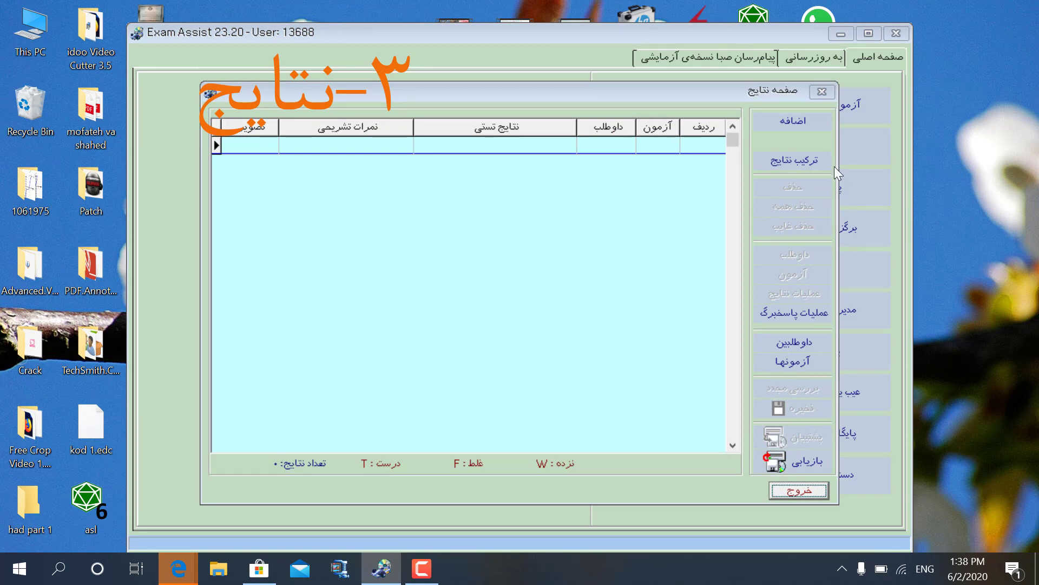
left_click(826, 91)
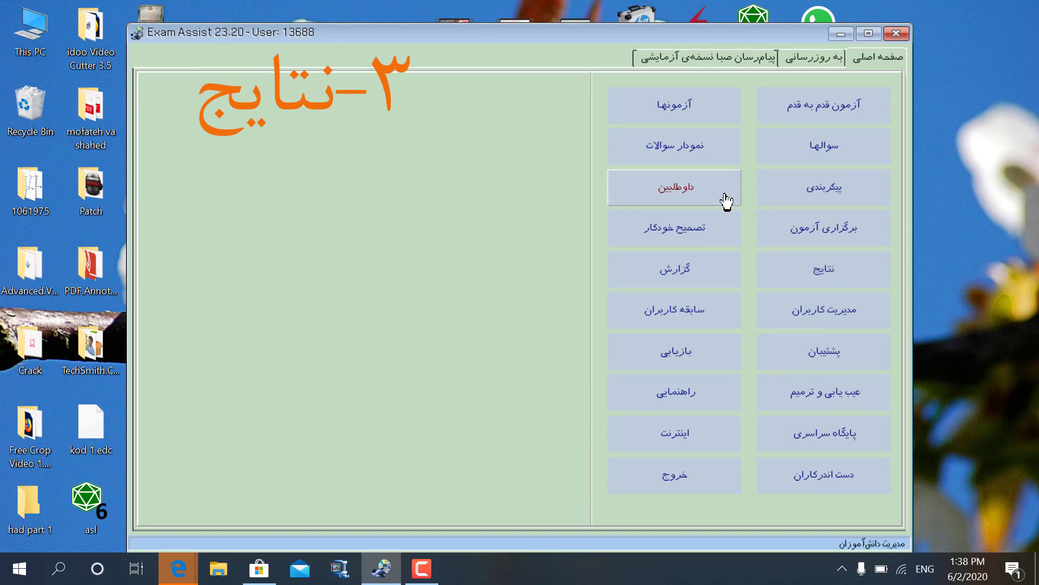
left_click(810, 269)
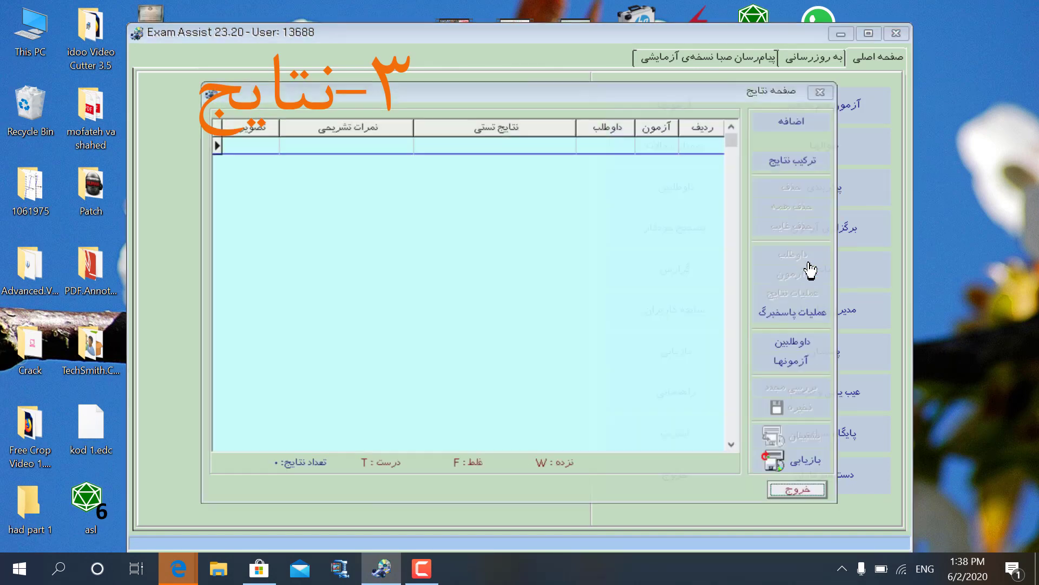
Start a manual results entry and choose exam 14 from the exam list.
left_click(772, 125)
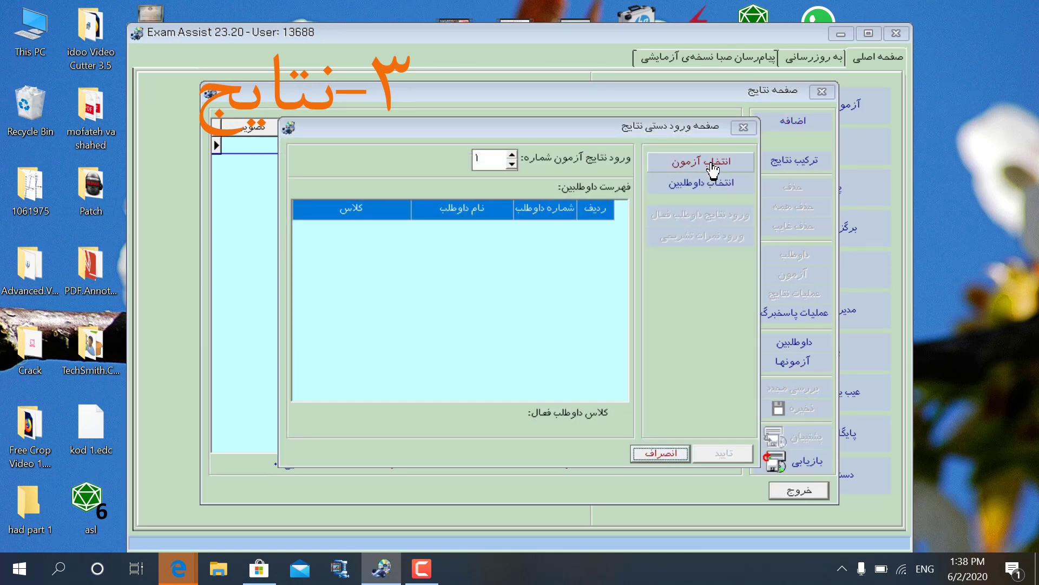
left_click(712, 167)
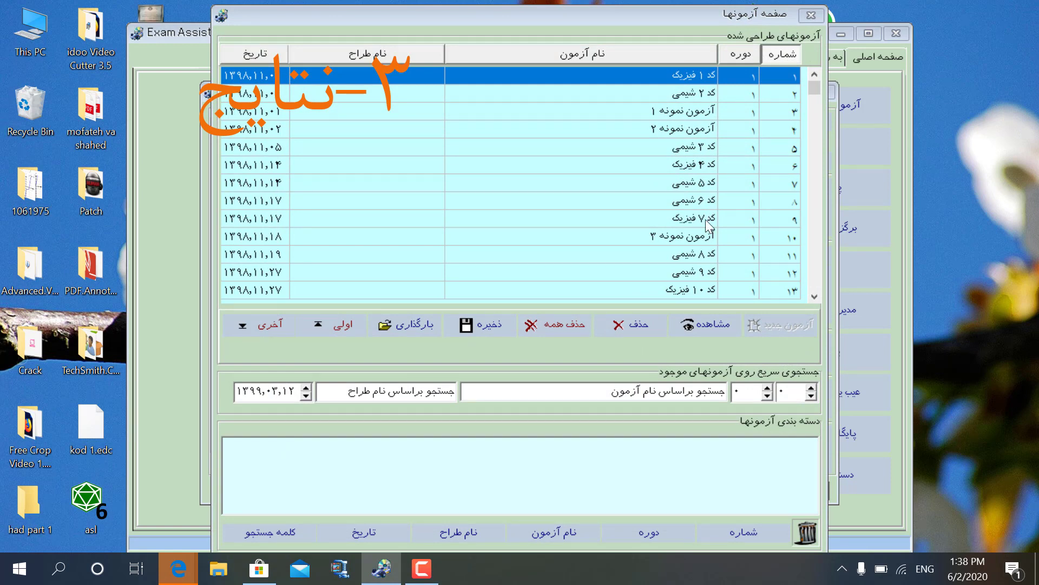
left_click(814, 296)
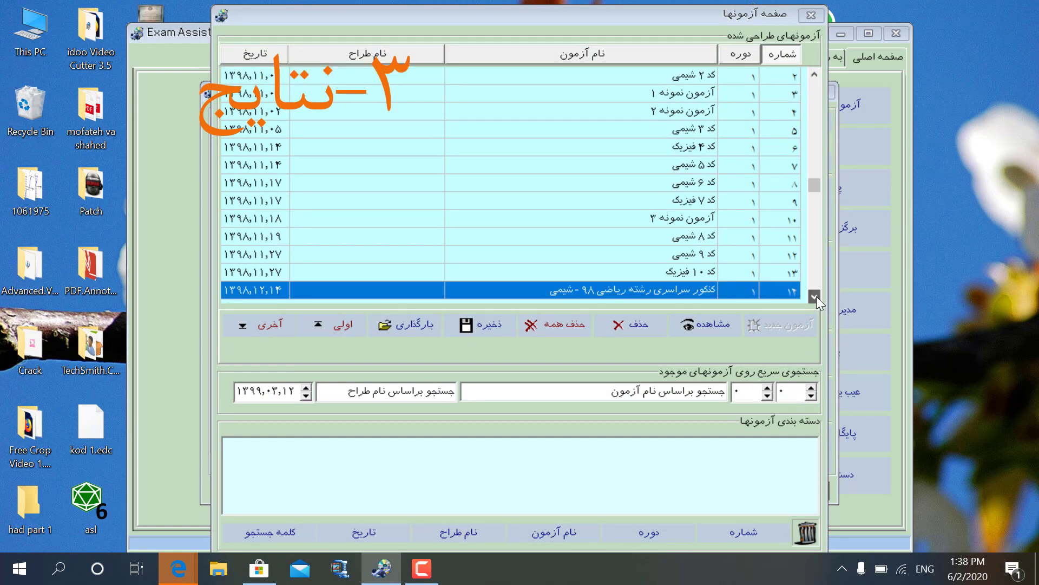
left_click(815, 296)
left_click(815, 296)
left_click(815, 296)
left_click(815, 297)
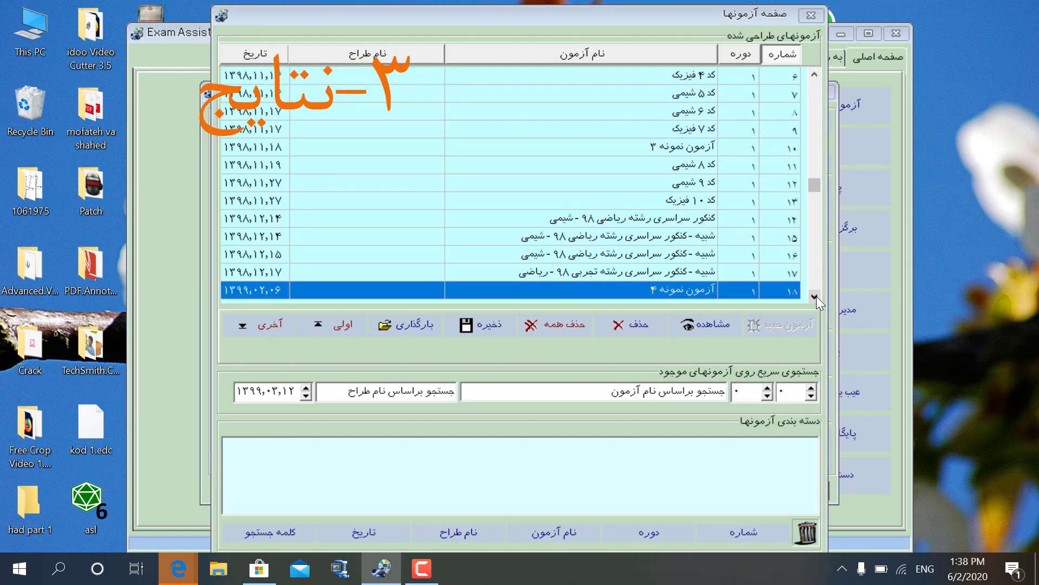
left_click(641, 224)
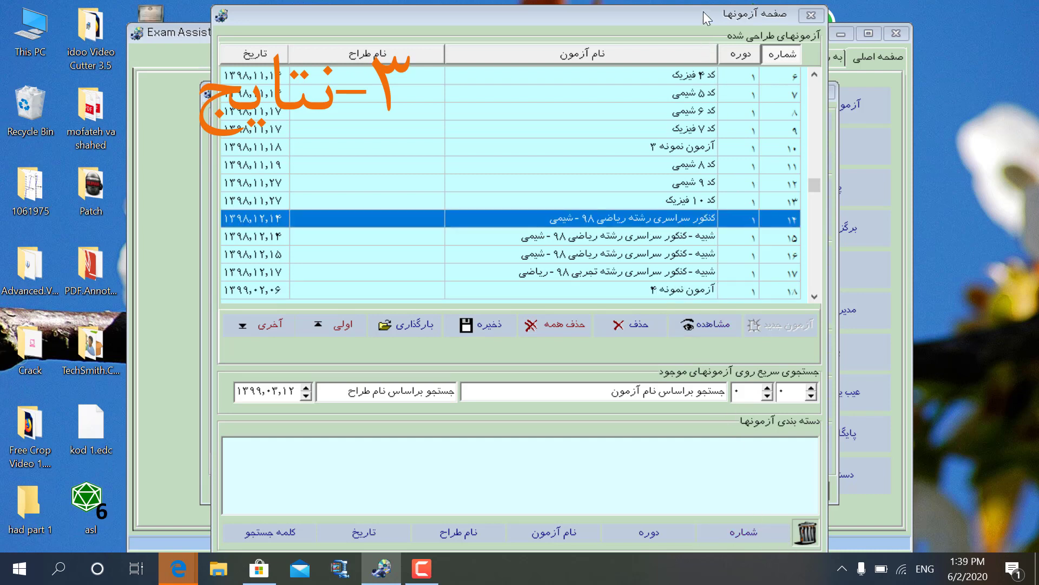
left_click_drag(703, 12, 701, 7)
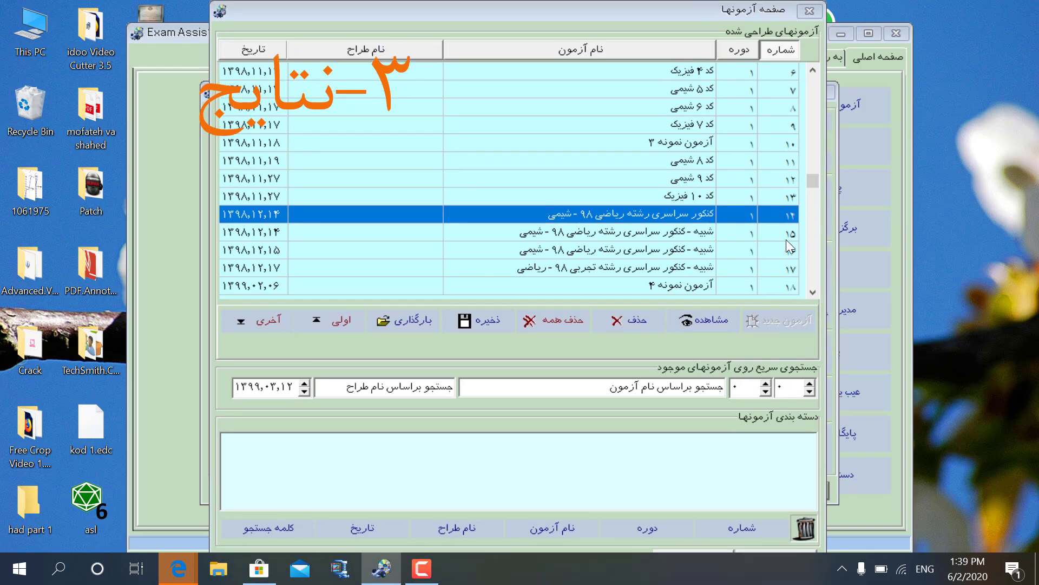
left_click(767, 551)
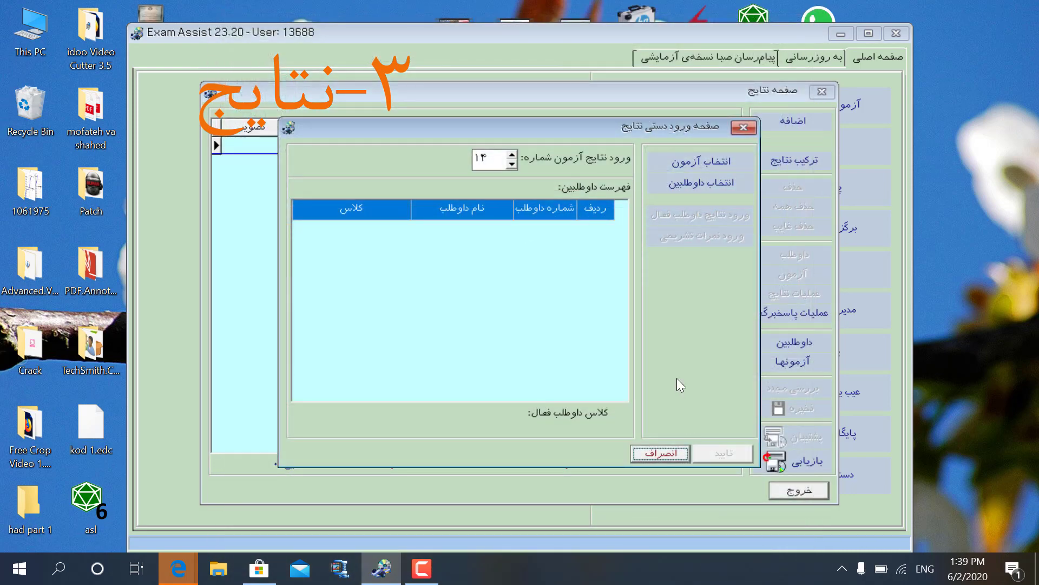
Select candidates 1 and 2 for the exam 14 results entry.
left_click(695, 191)
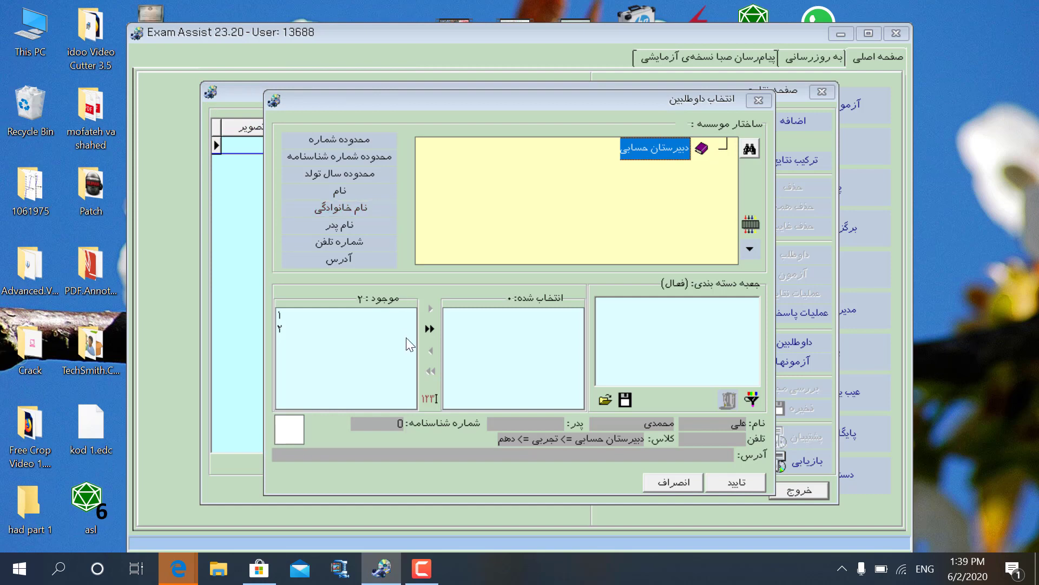
left_click(301, 316)
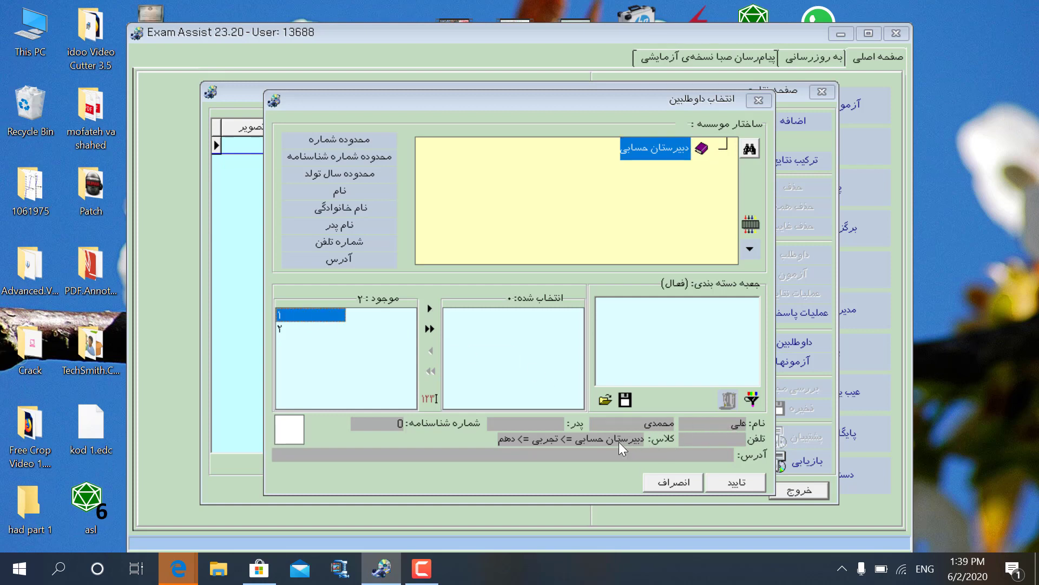
left_click(426, 313)
left_click(425, 313)
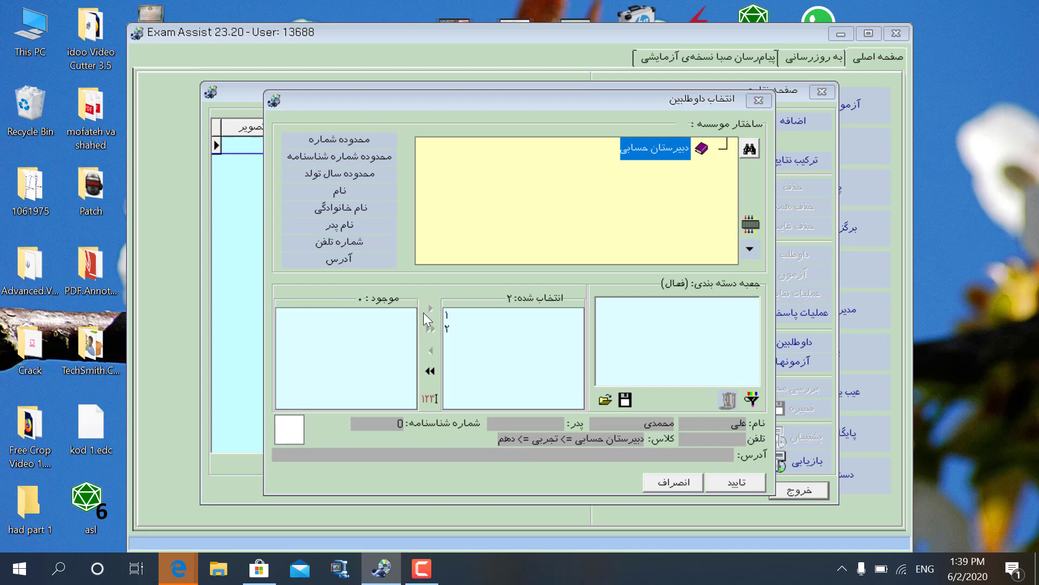
left_click(728, 485)
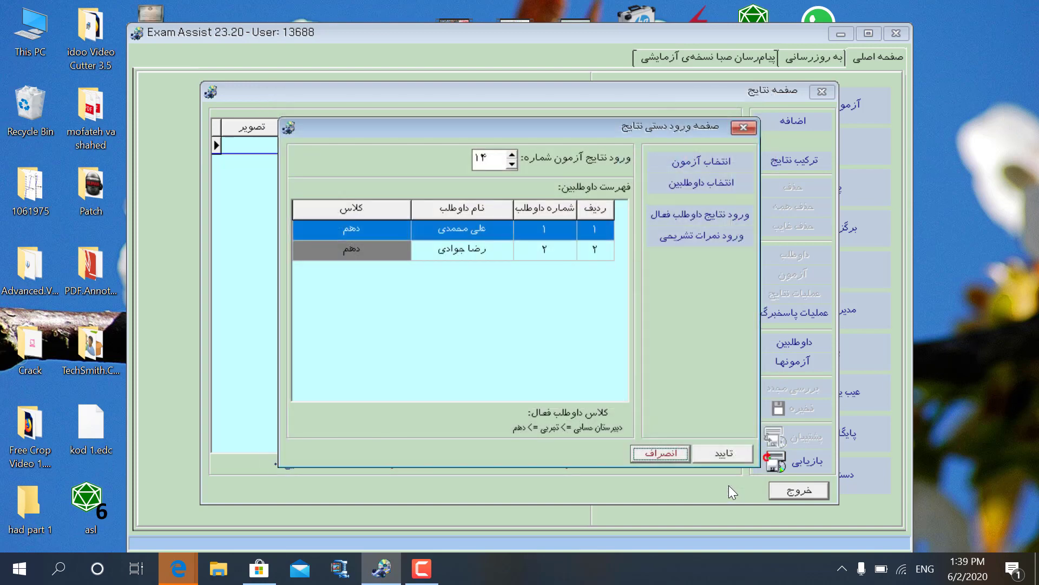
double_click(479, 227)
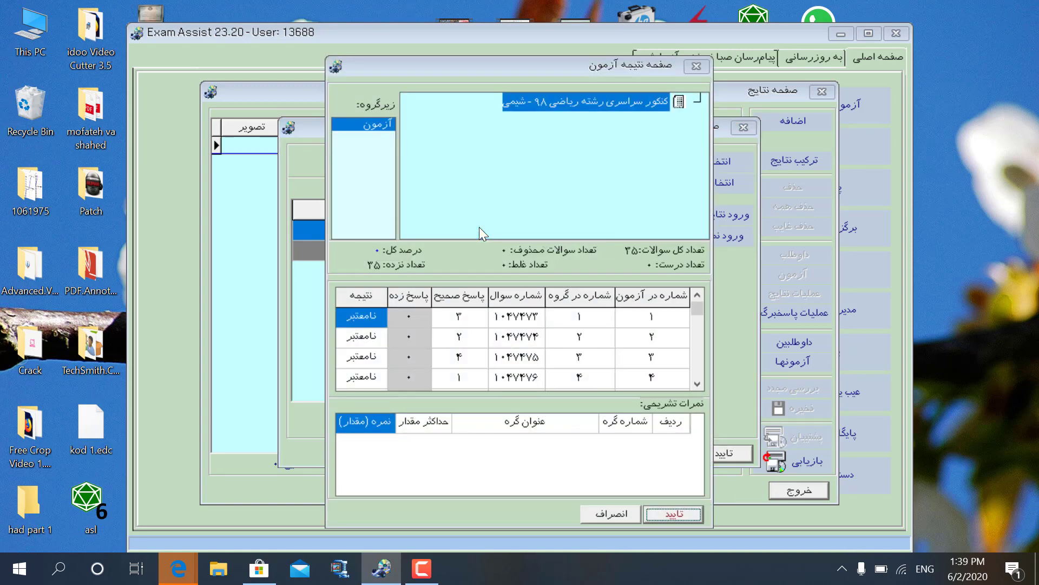
left_click(408, 317)
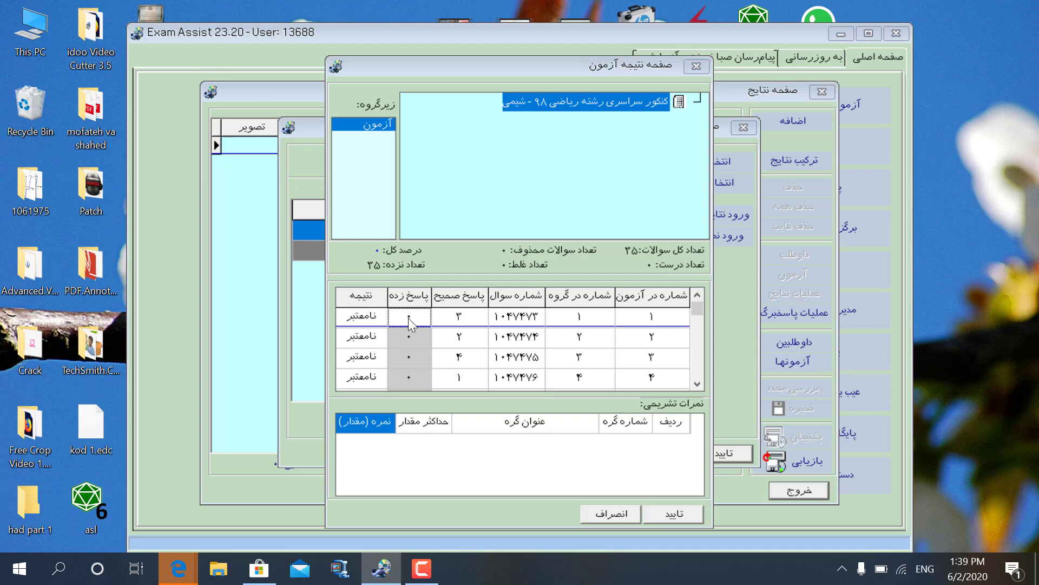
type("1")
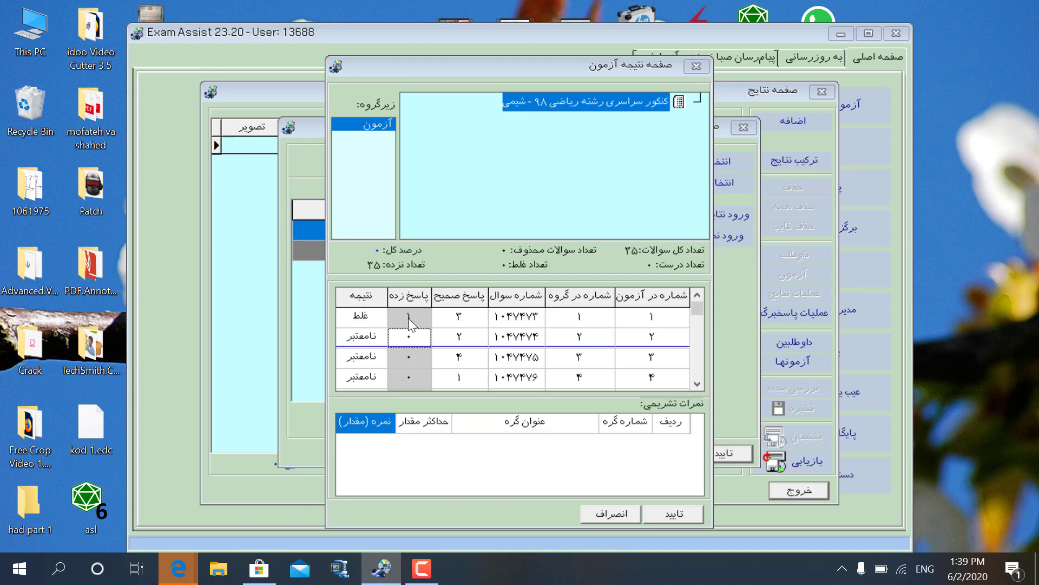
type("24")
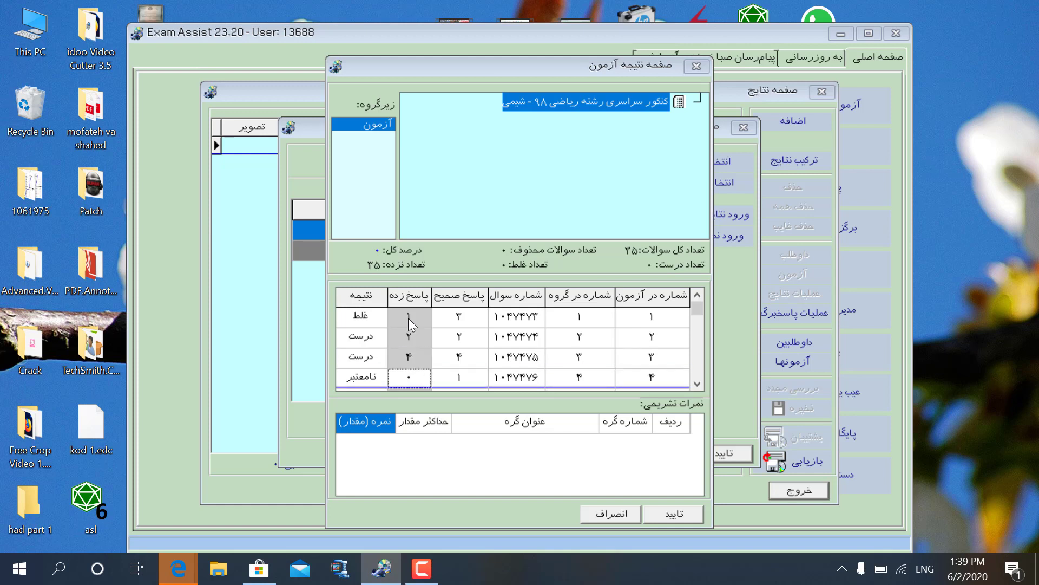
type("113223")
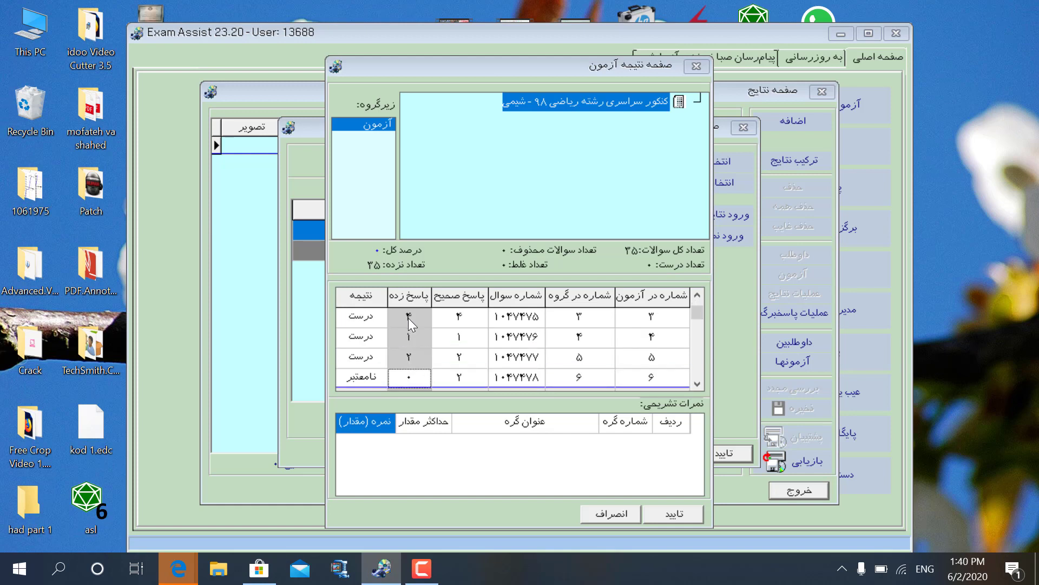
type("1324132343")
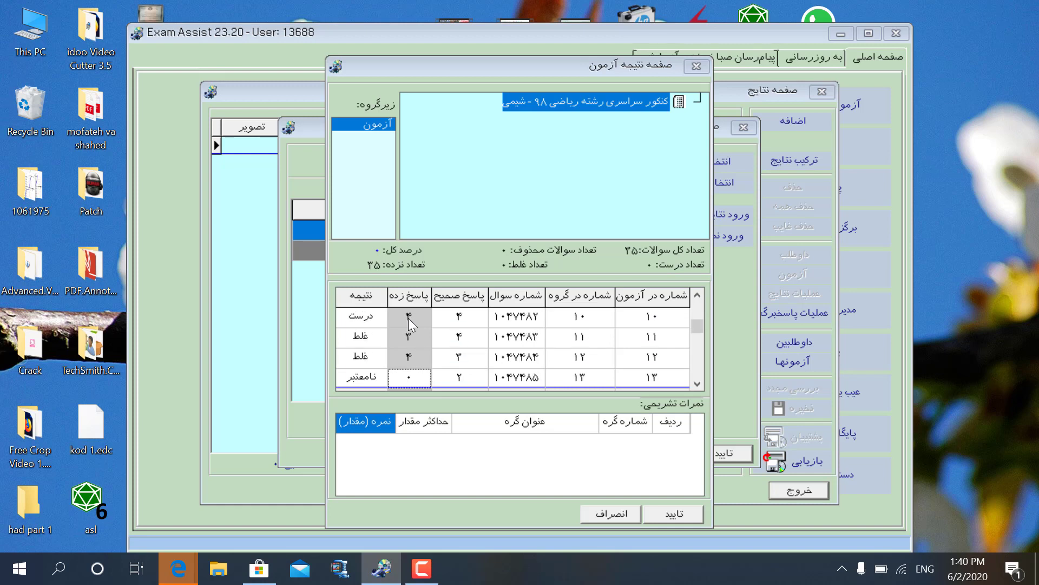
type("343")
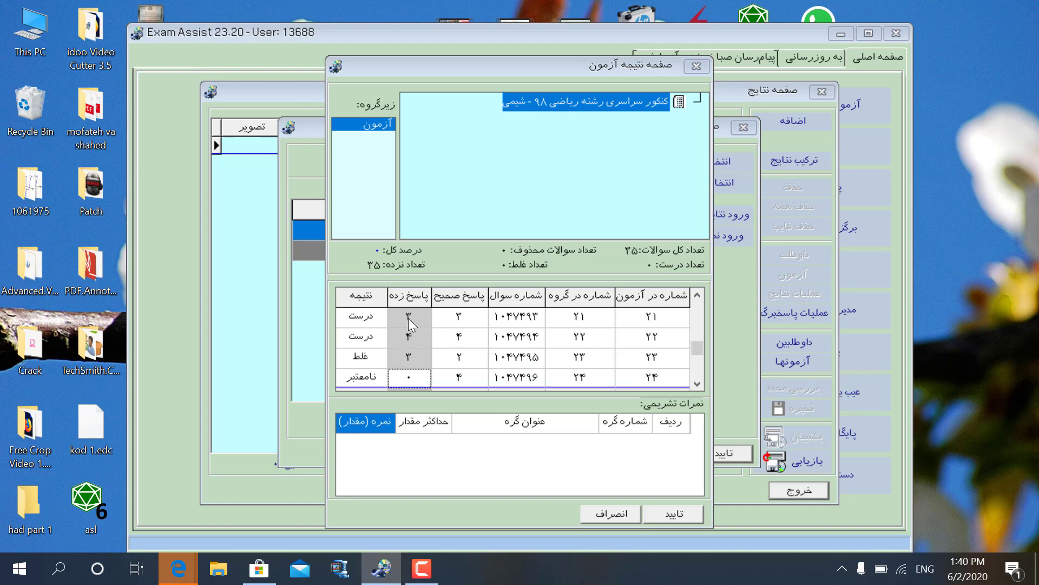
type("241---")
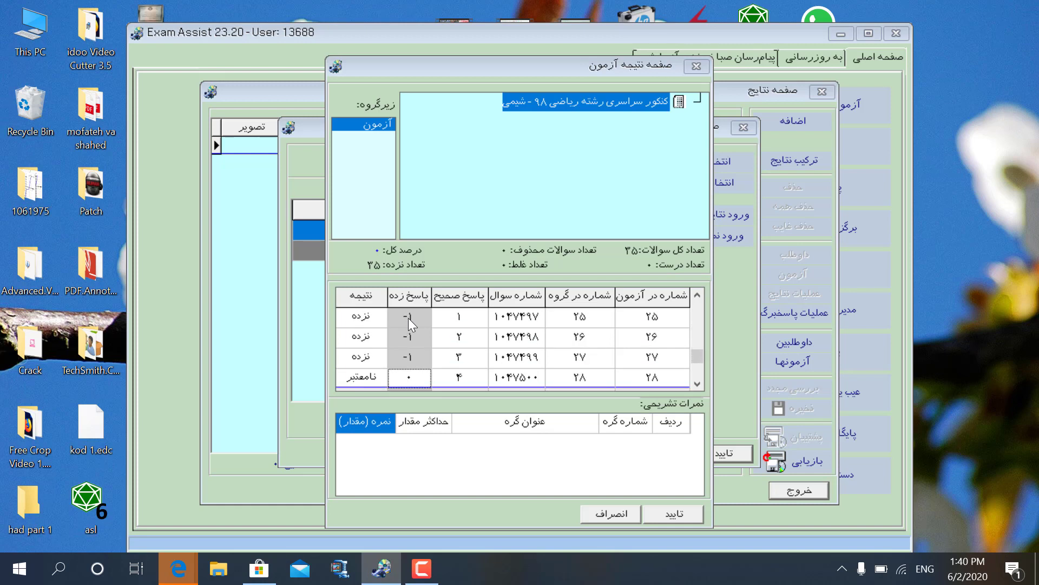
type("---2--")
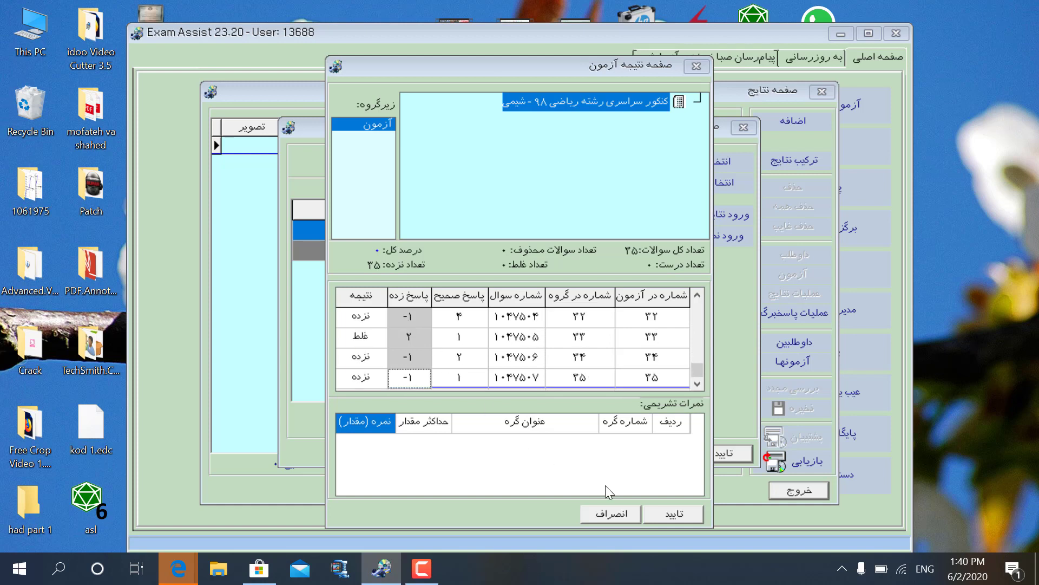
left_click(675, 514)
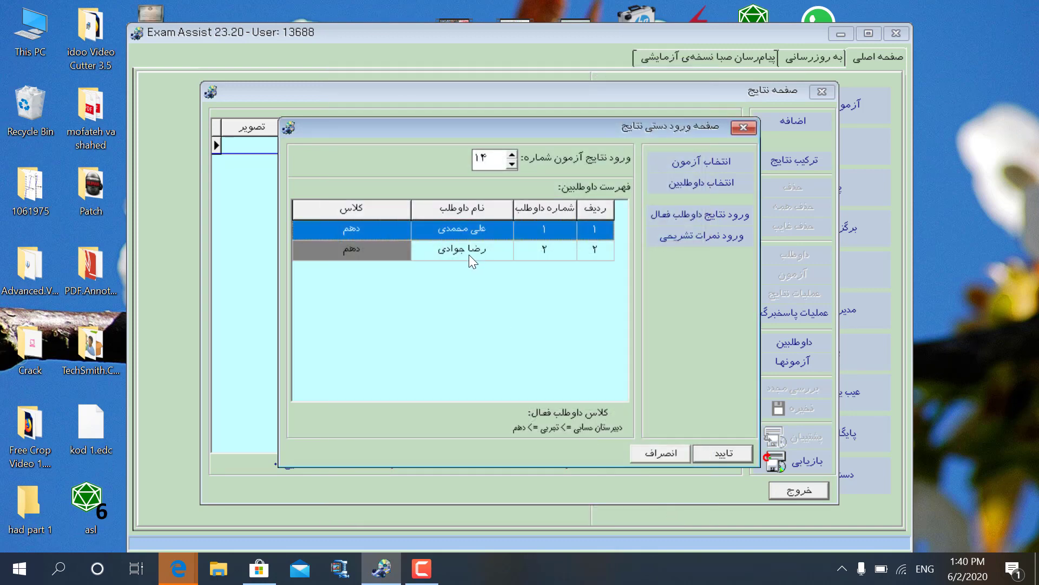
double_click(469, 255)
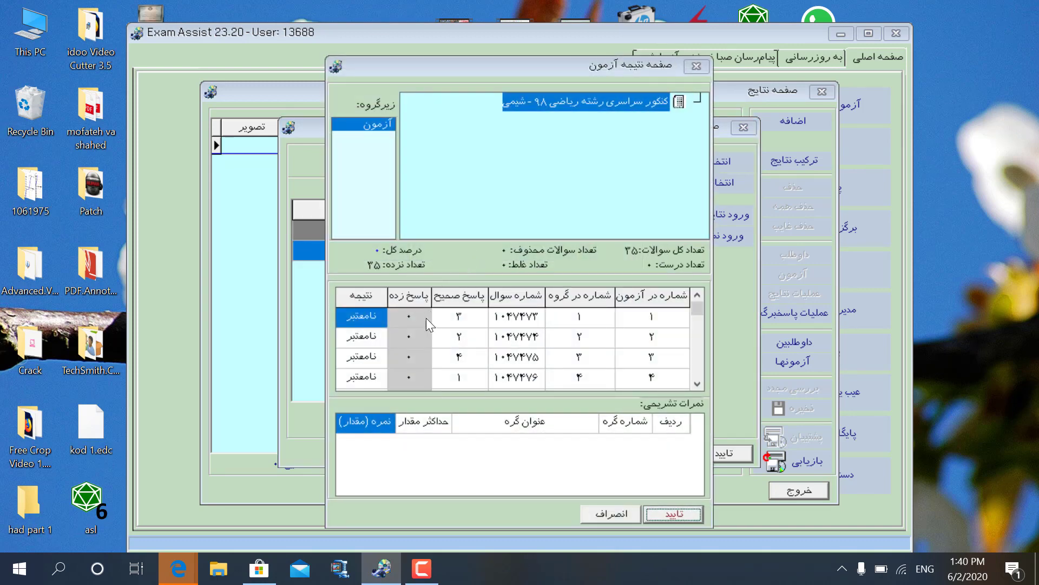
left_click(426, 317)
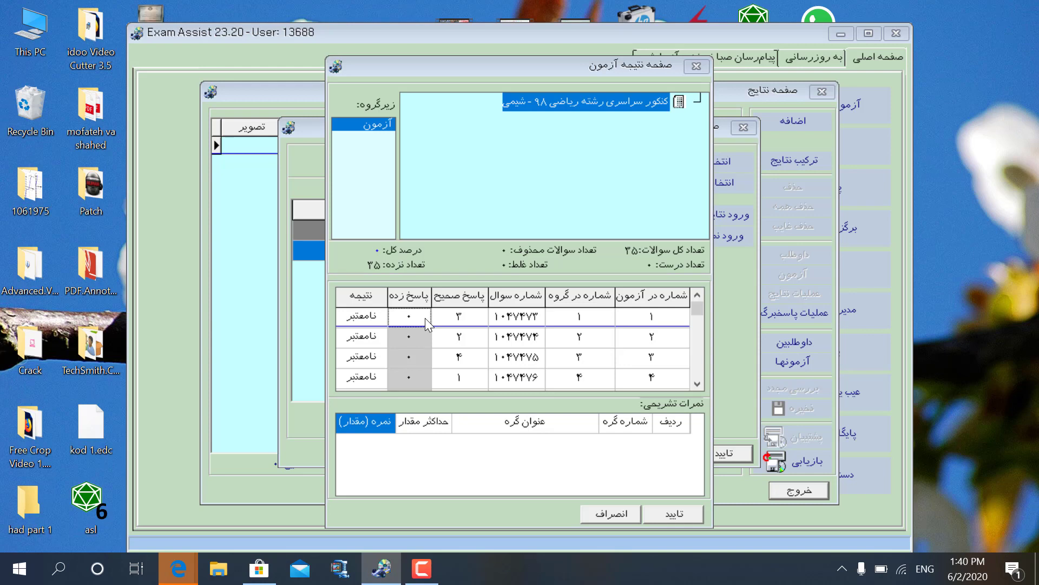
type("3")
key("Return")
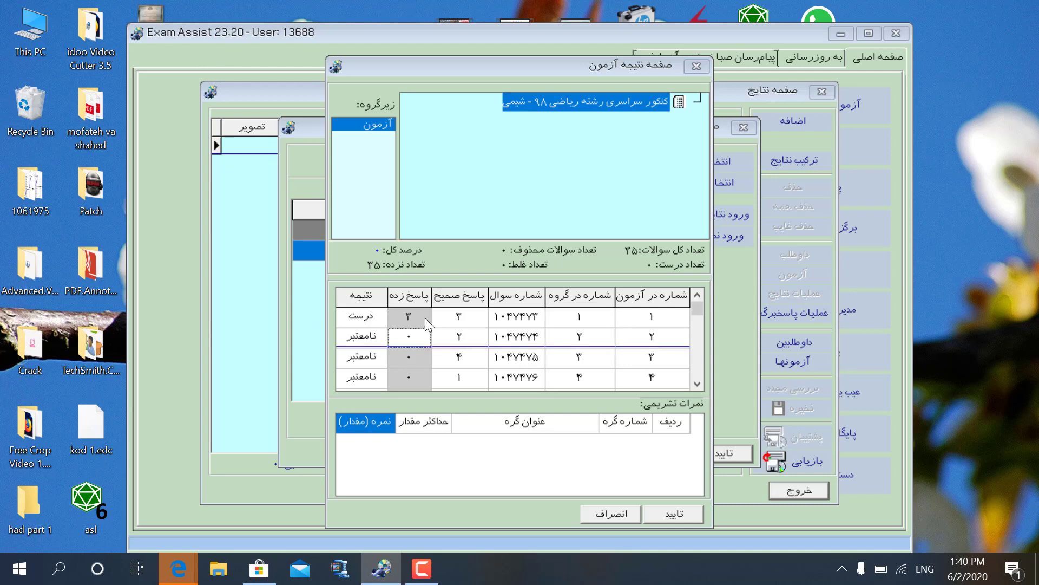
type("2313343")
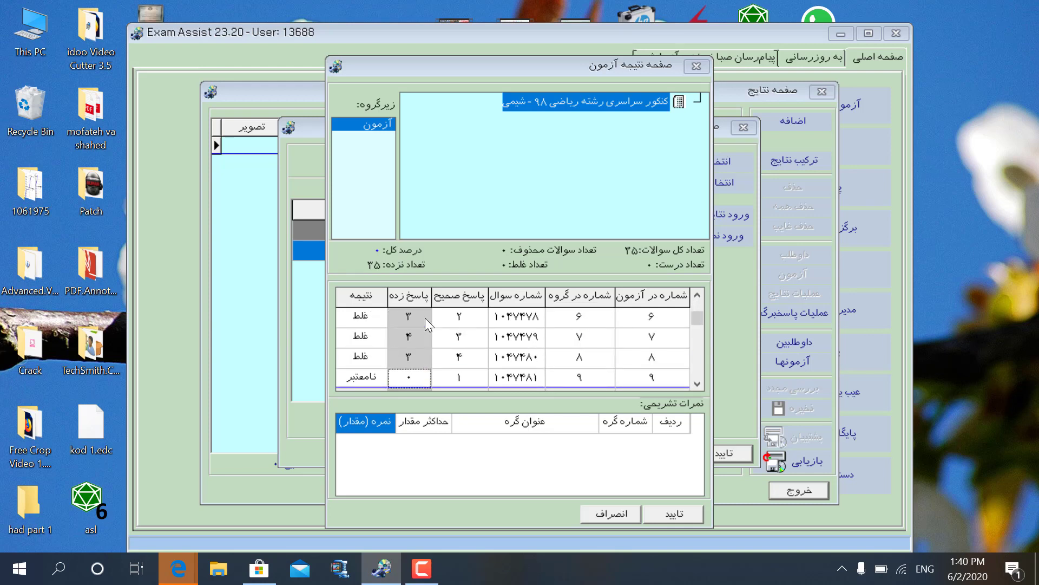
type("13242134123324")
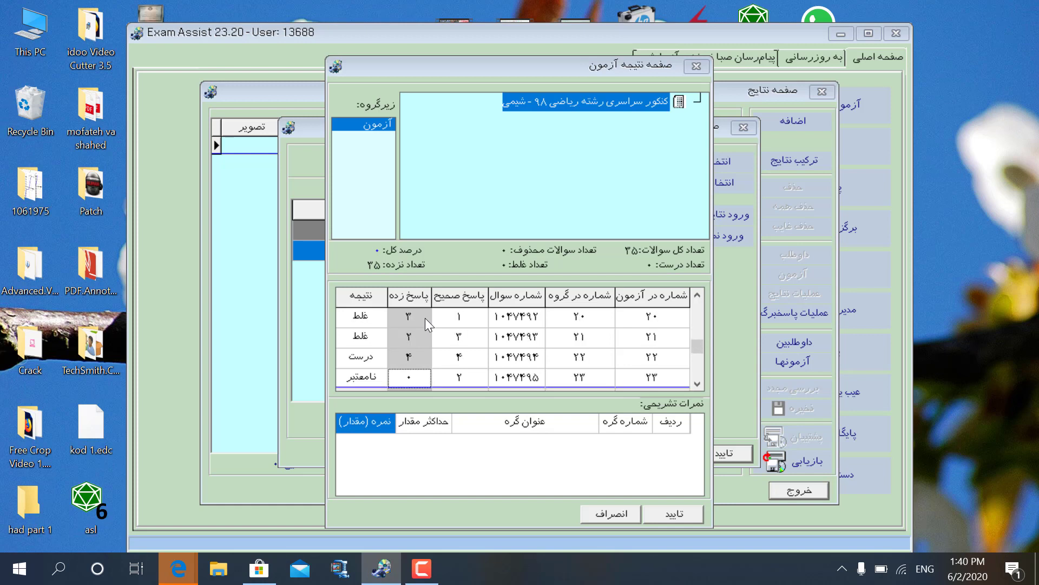
type("2343")
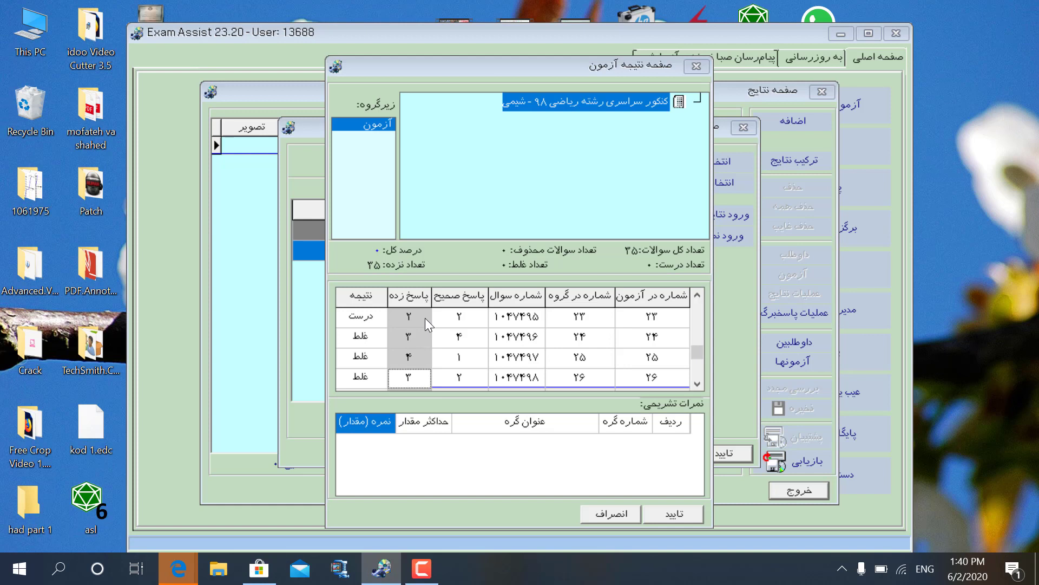
key("Down")
key("Down")
key("Down")
key("Down")
key("Down")
key("Down")
key("Down")
key("Down")
key("Down")
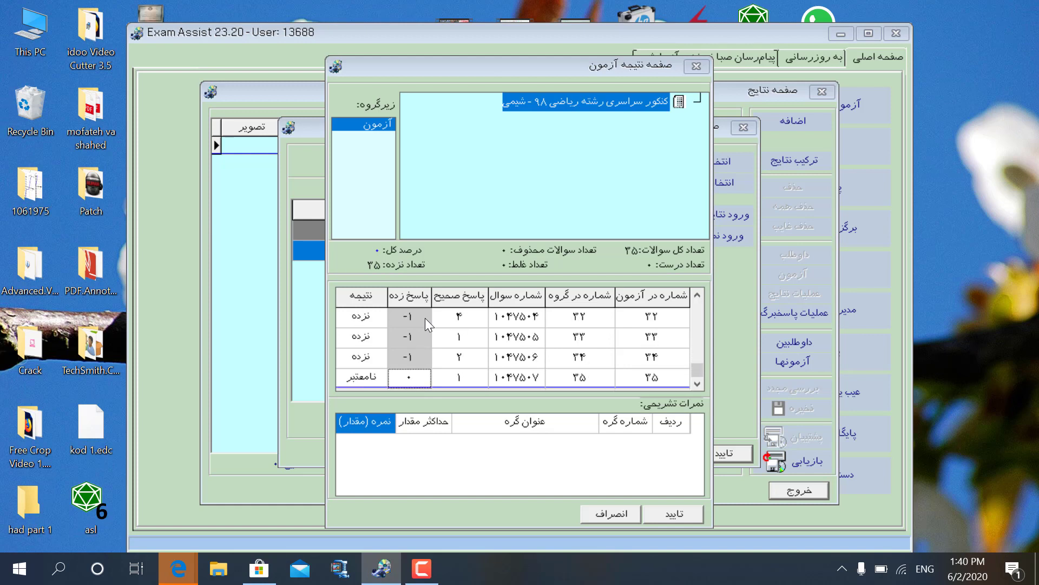
key("Down")
Save the second candidate's answers, confirm the manually entered results for exam 14, and close the results page.
left_click(661, 520)
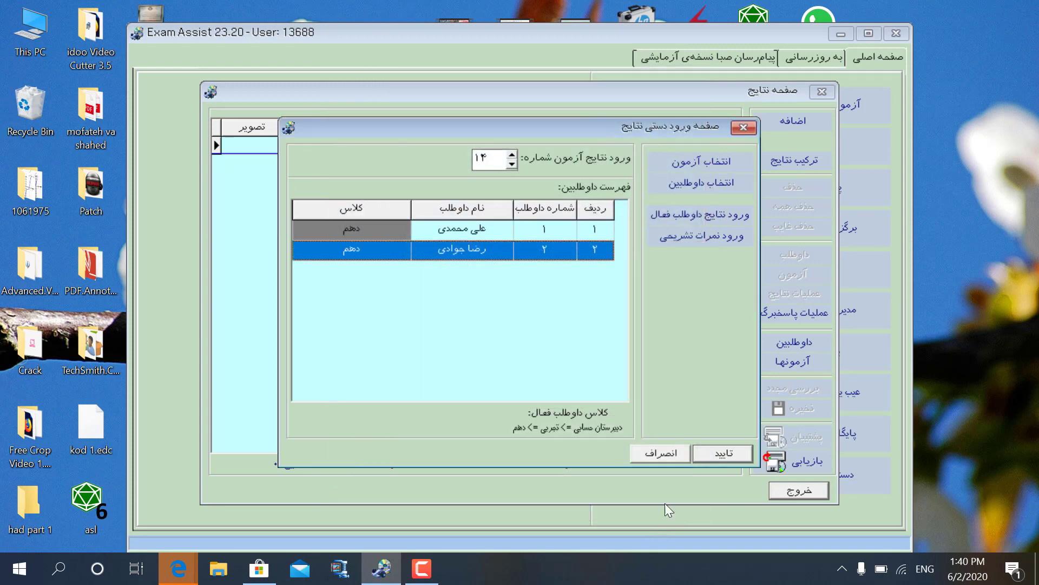
left_click(714, 456)
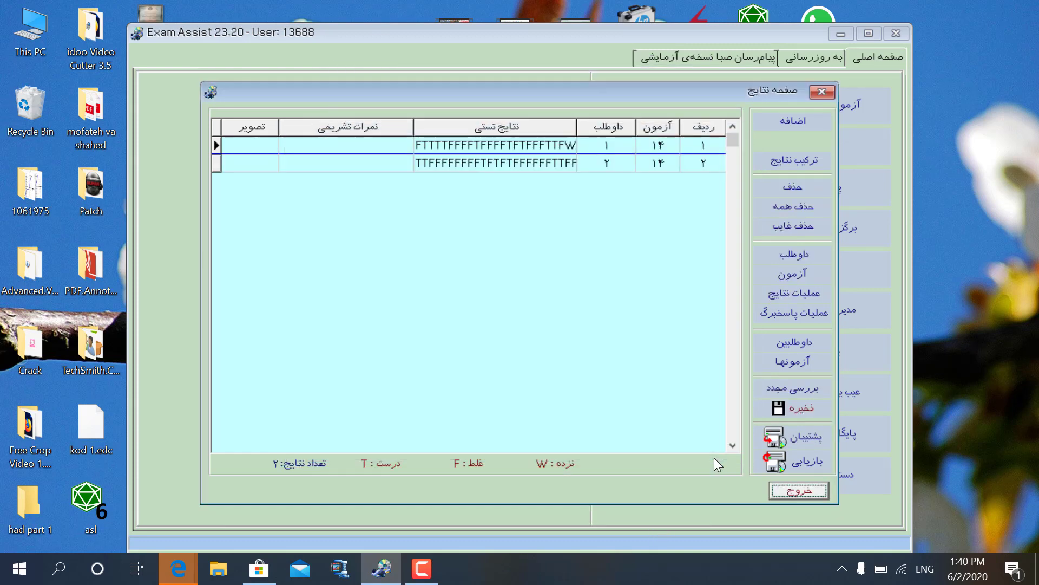
left_click(781, 489)
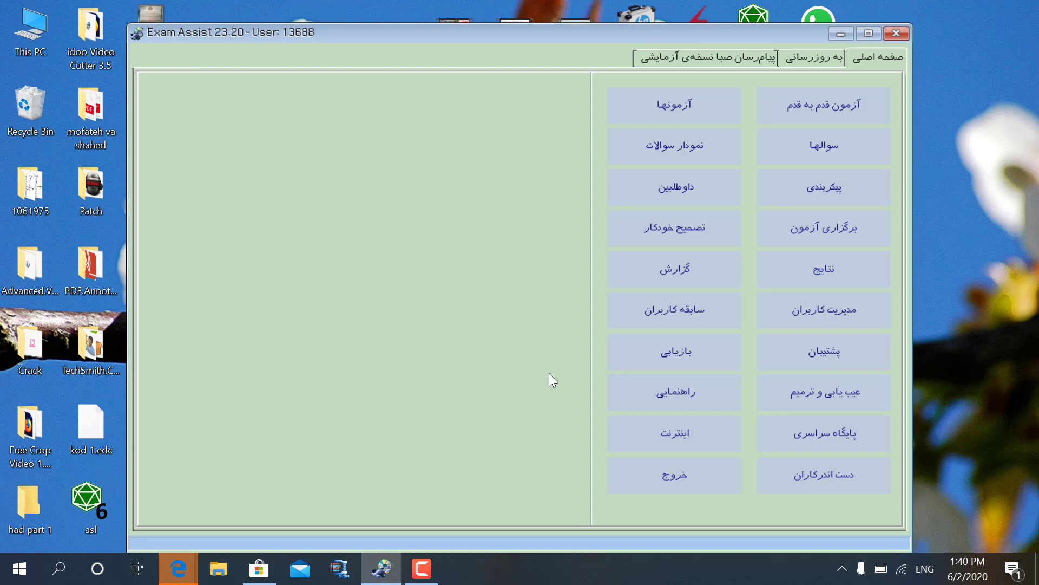
Go to the reports section and agree to recalculate the results.
left_click(670, 285)
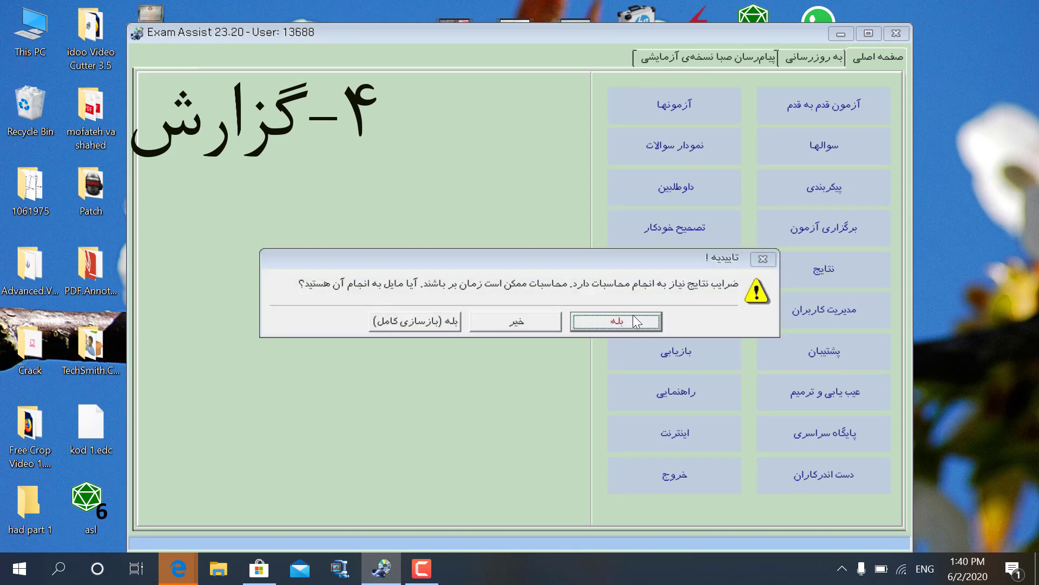
left_click(635, 319)
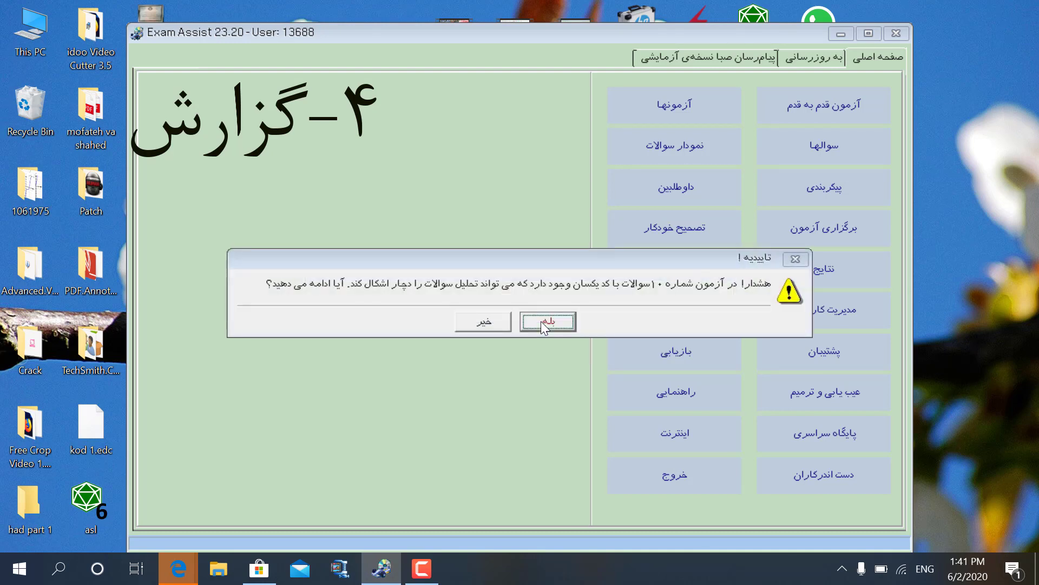
Continue past the duplicate question code warning so processing finishes and the reports window opens.
left_click(544, 322)
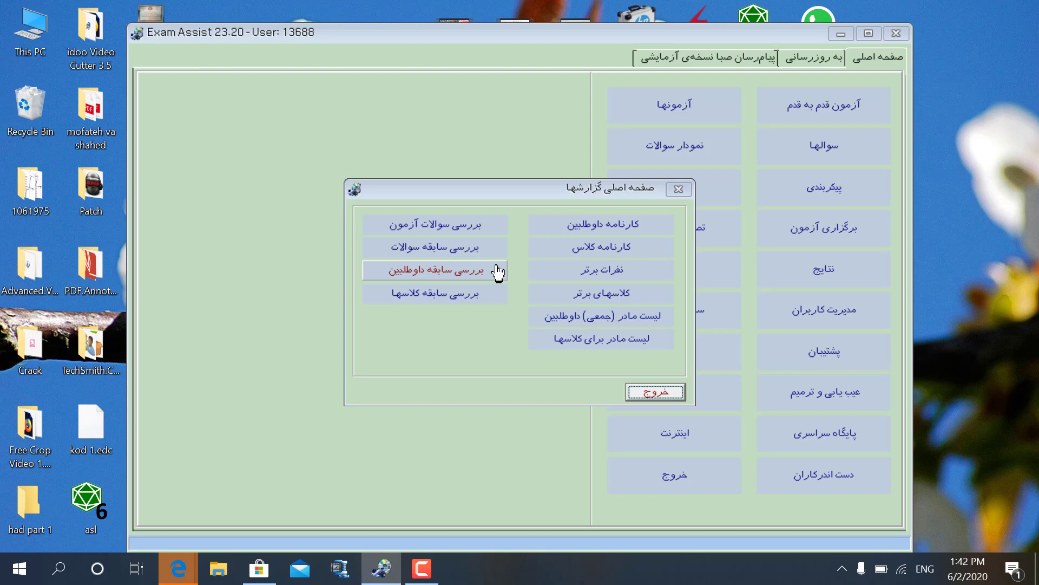
On the candidate report card page, pick exam 14 from the exam list and close the list.
left_click(564, 238)
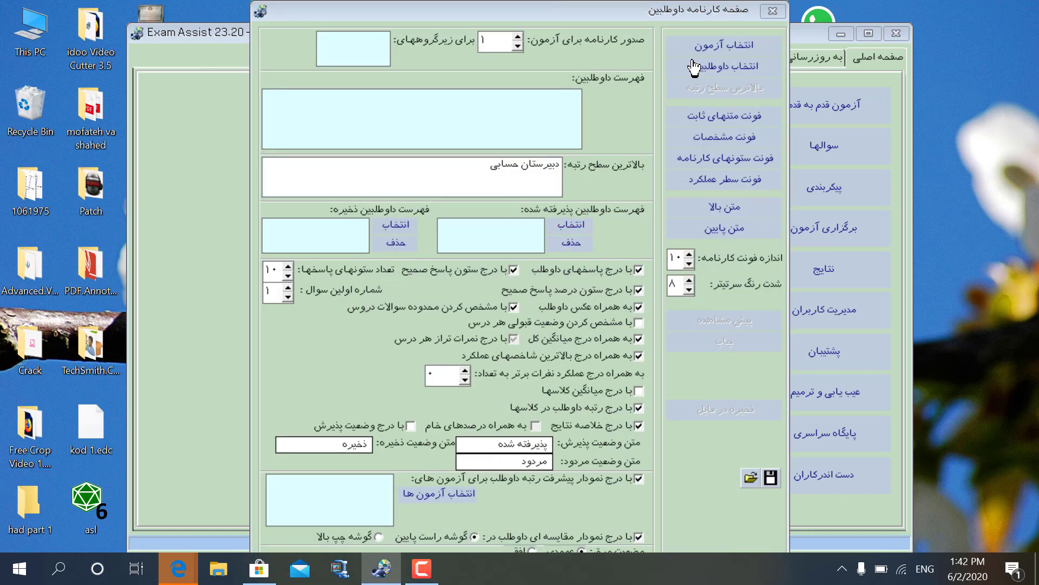
left_click(720, 48)
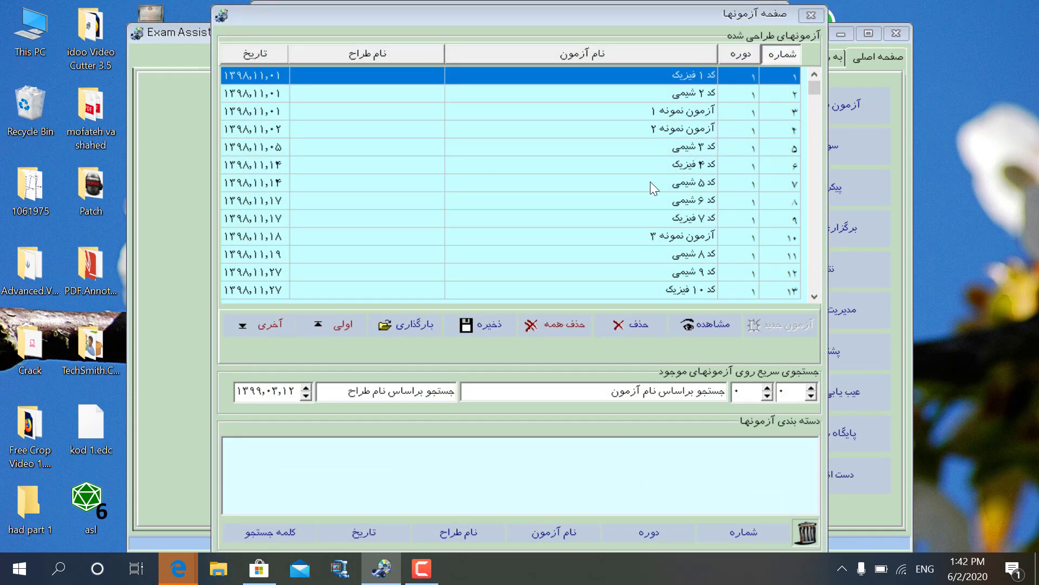
left_click(247, 326)
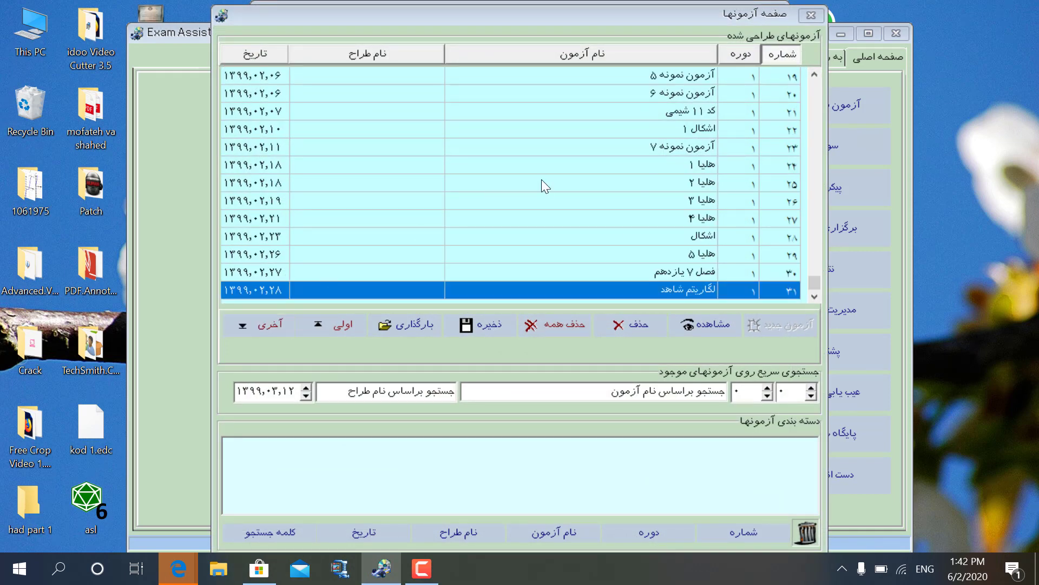
left_click(813, 77)
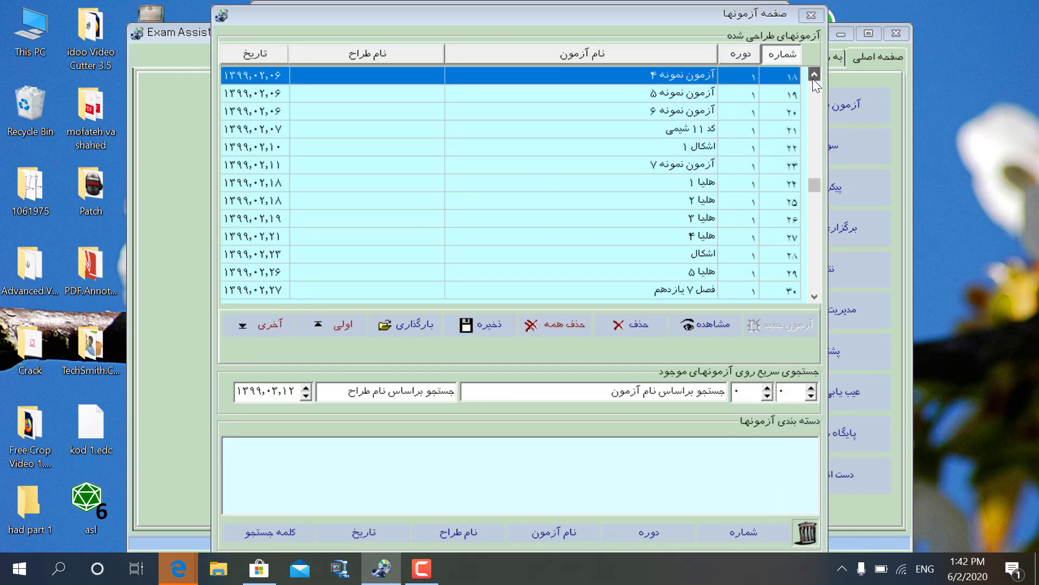
left_click(814, 77)
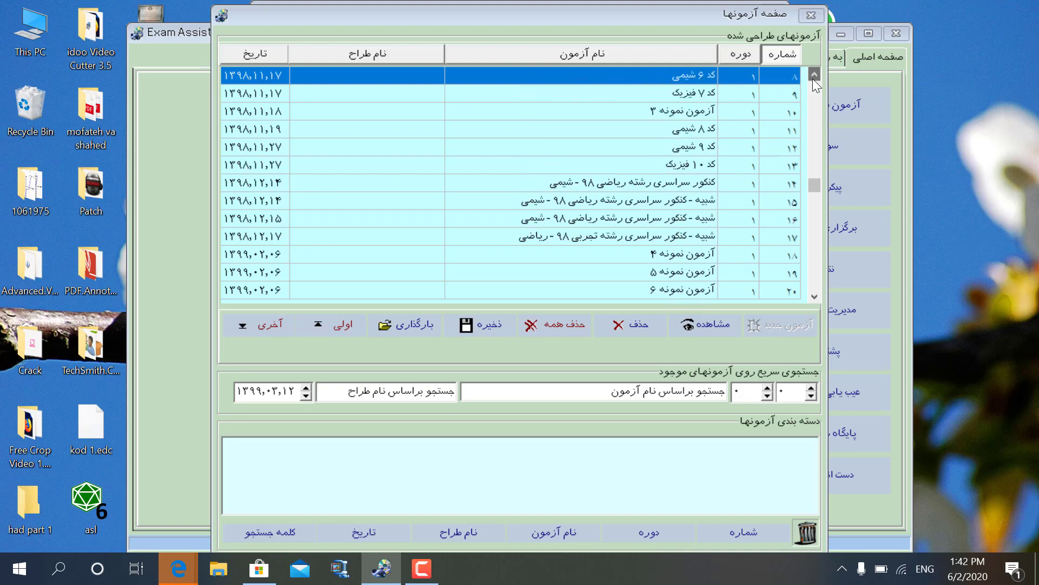
left_click(587, 183)
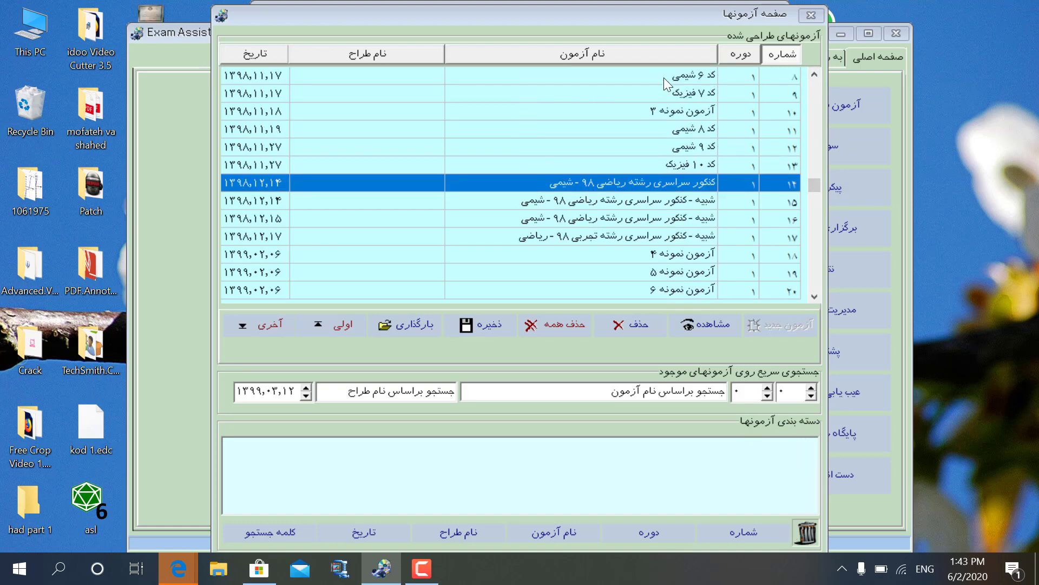
left_click_drag(629, 17, 617, 12)
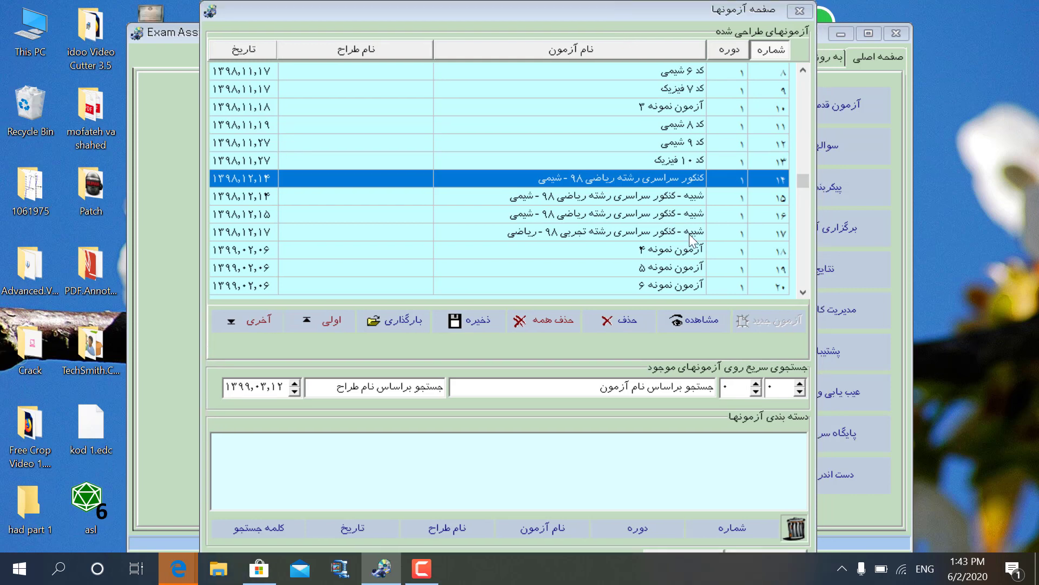
left_click(763, 548)
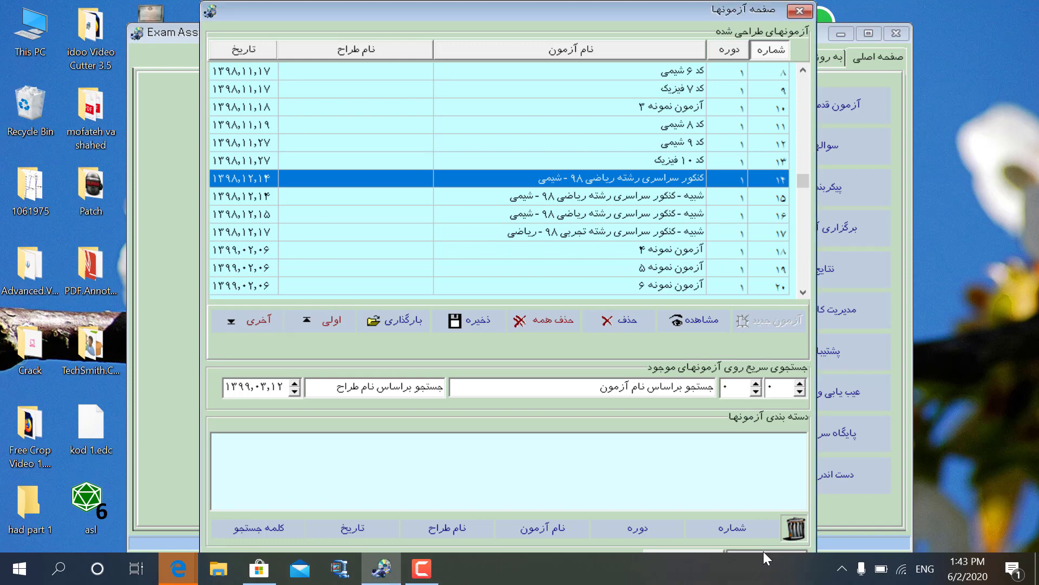
left_click(763, 551)
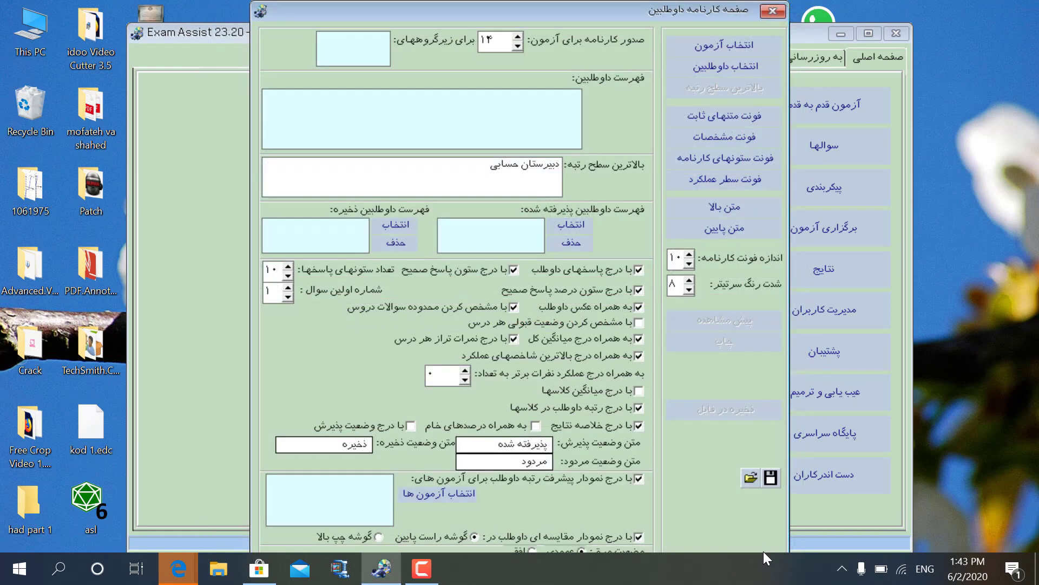
Add all candidates (1 and 2) to the report card's selected candidate list.
left_click(698, 68)
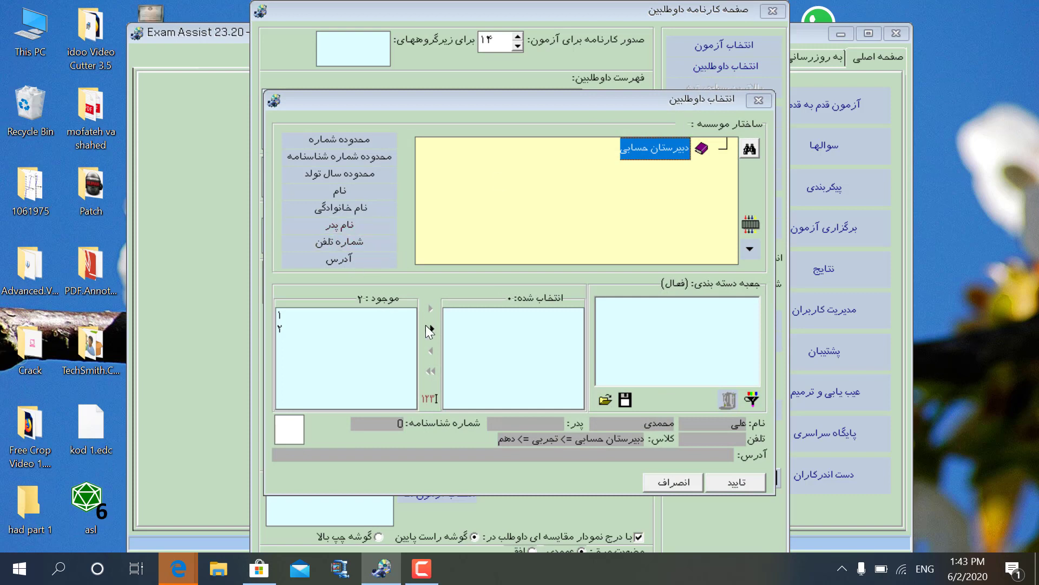
left_click(432, 328)
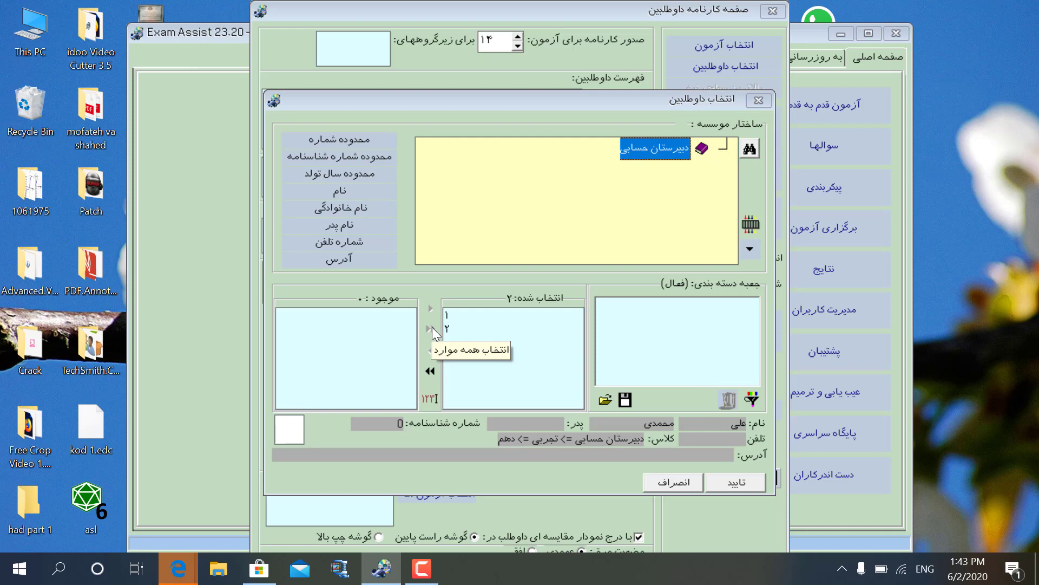
left_click(736, 480)
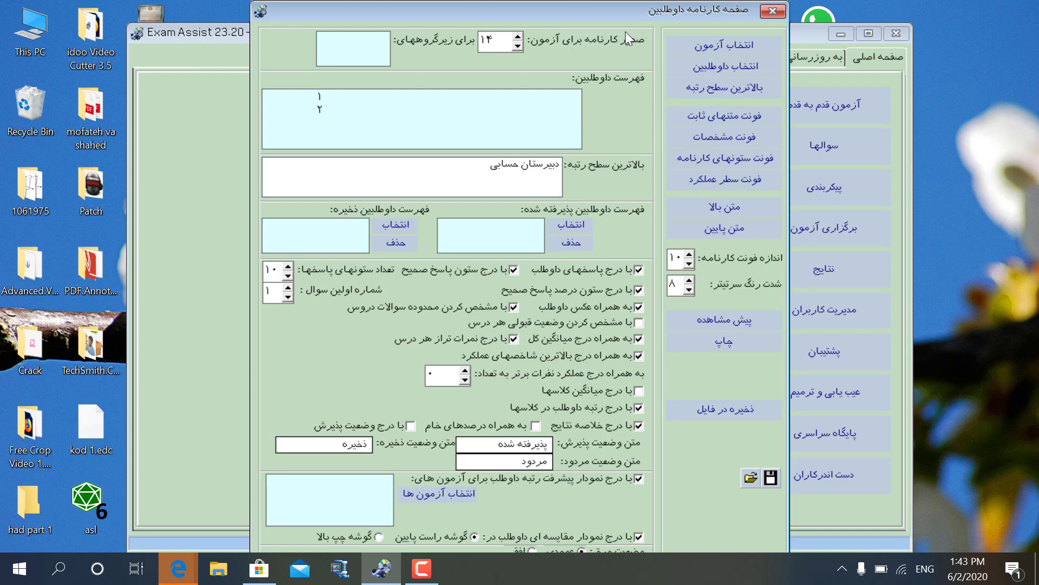
Set the report card's answer-column count to 5.
left_click_drag(617, 16, 608, 16)
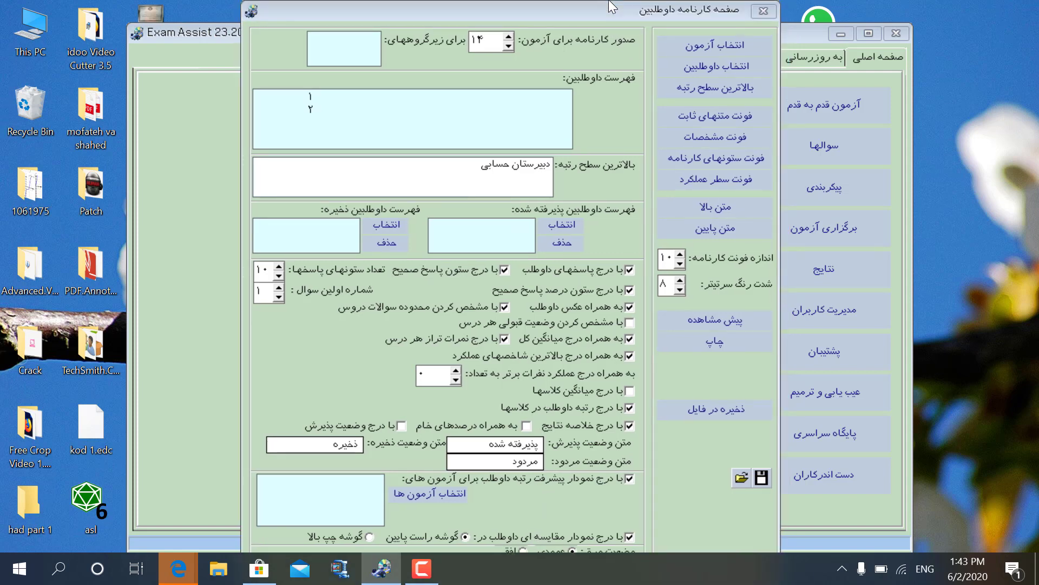
left_click(520, 546)
left_click_drag(268, 269, 249, 268)
type("5")
left_click(691, 324)
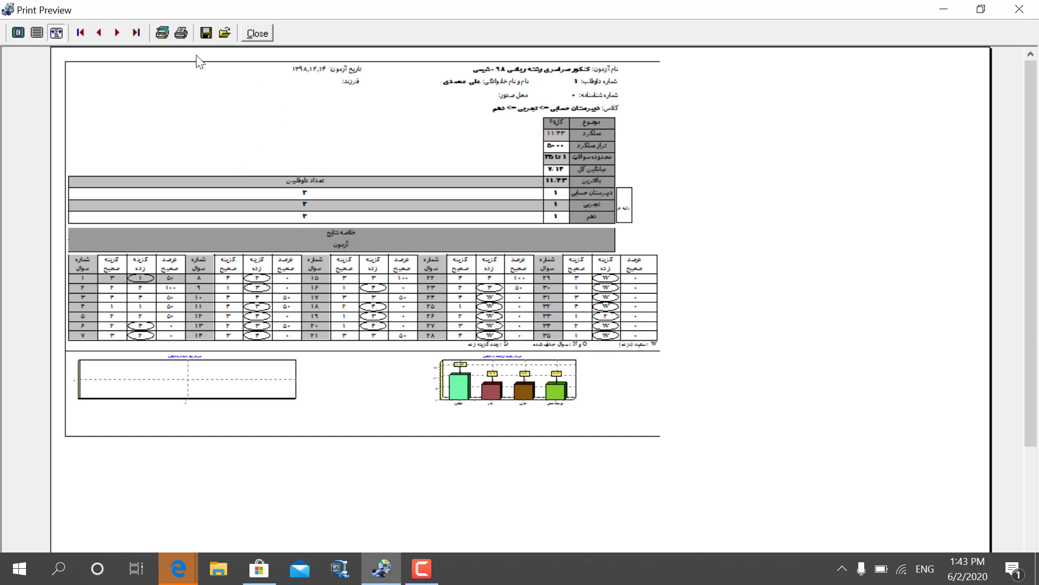
left_click(40, 33)
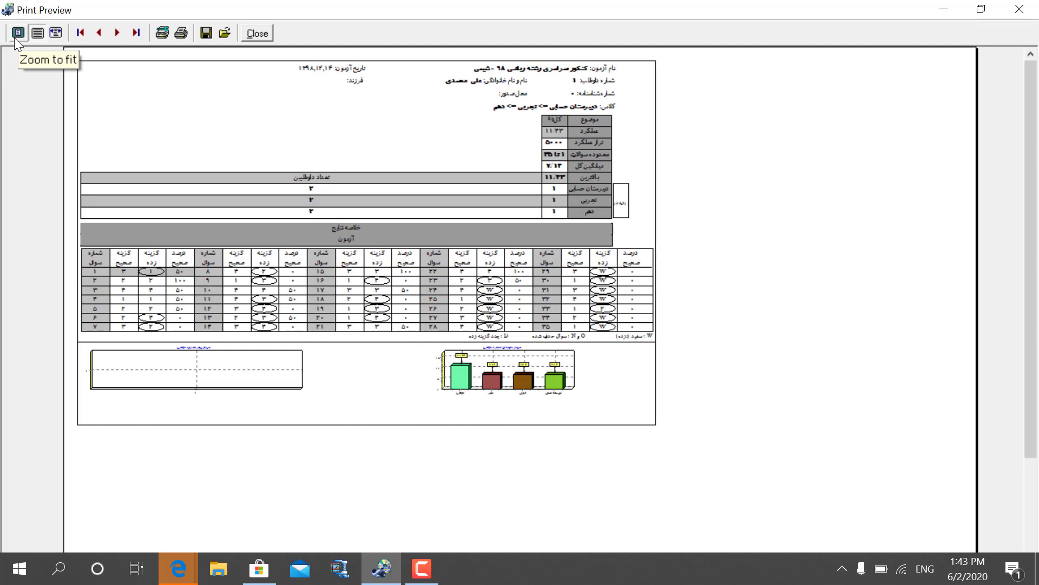
left_click(17, 33)
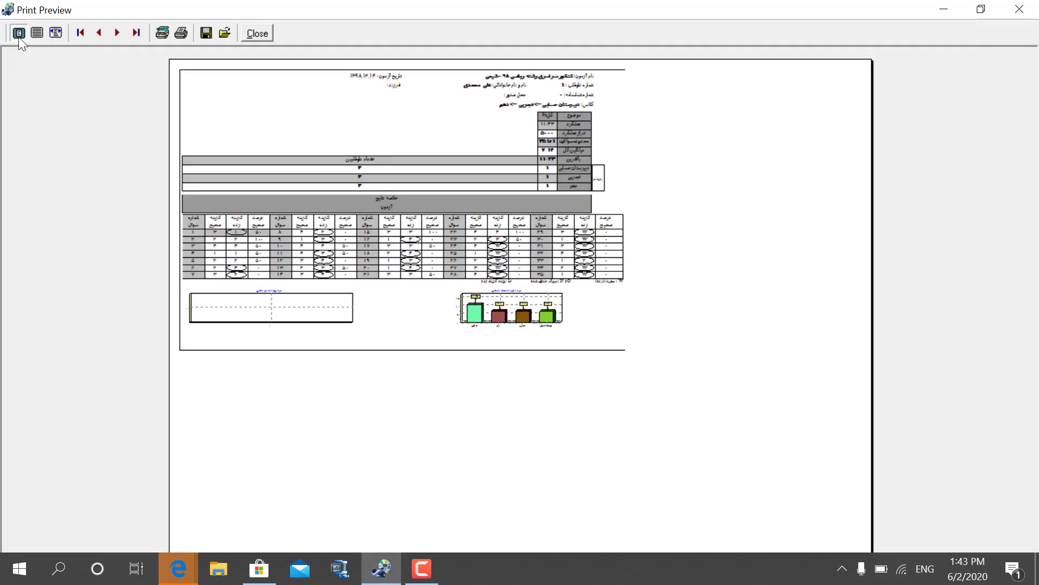
left_click(32, 33)
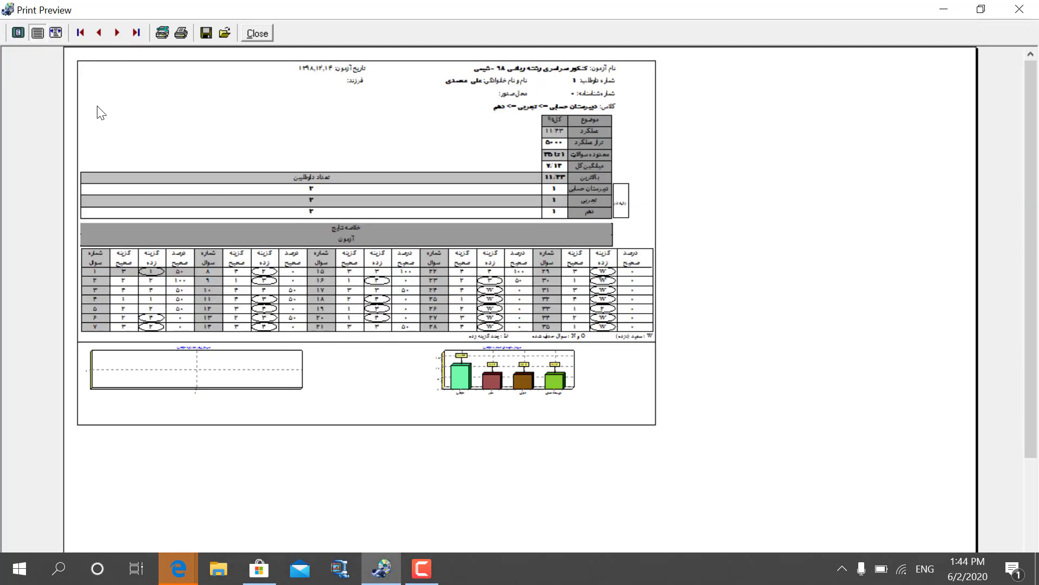
left_click(60, 40)
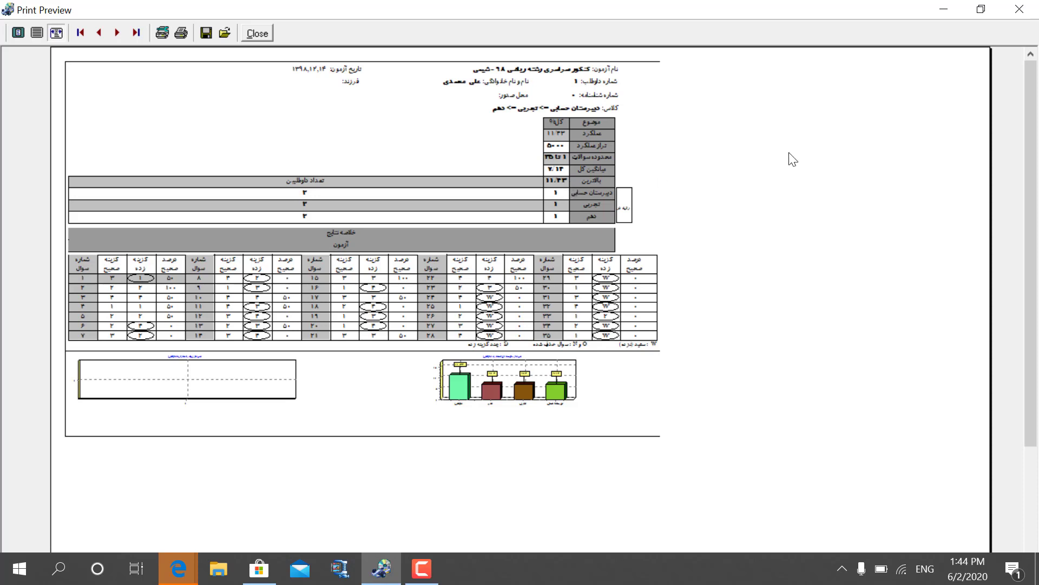
left_click(1017, 14)
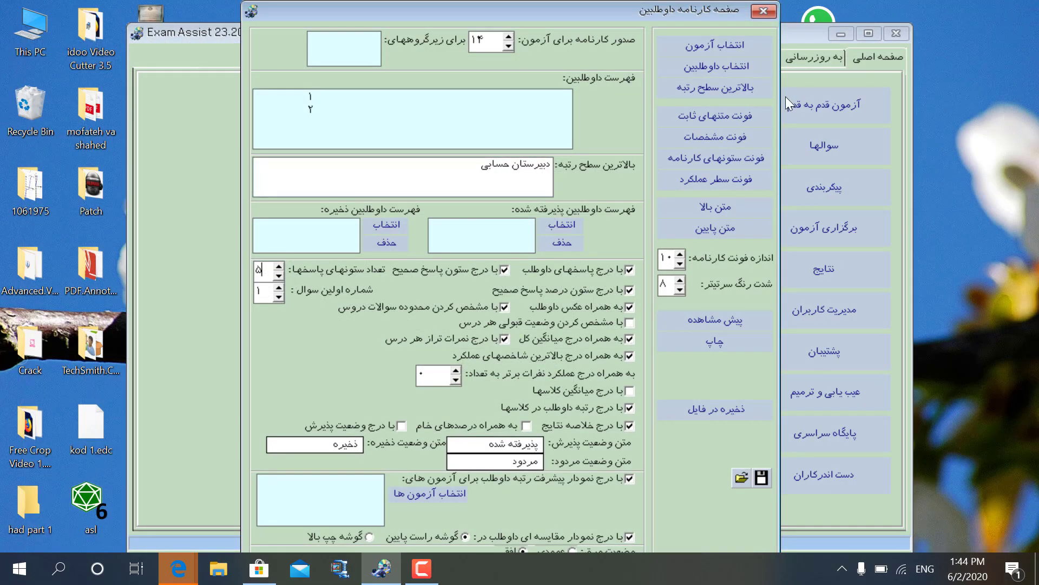
Cancel printing on HP LaserJet 1018 and close the candidate report card window.
left_click(720, 342)
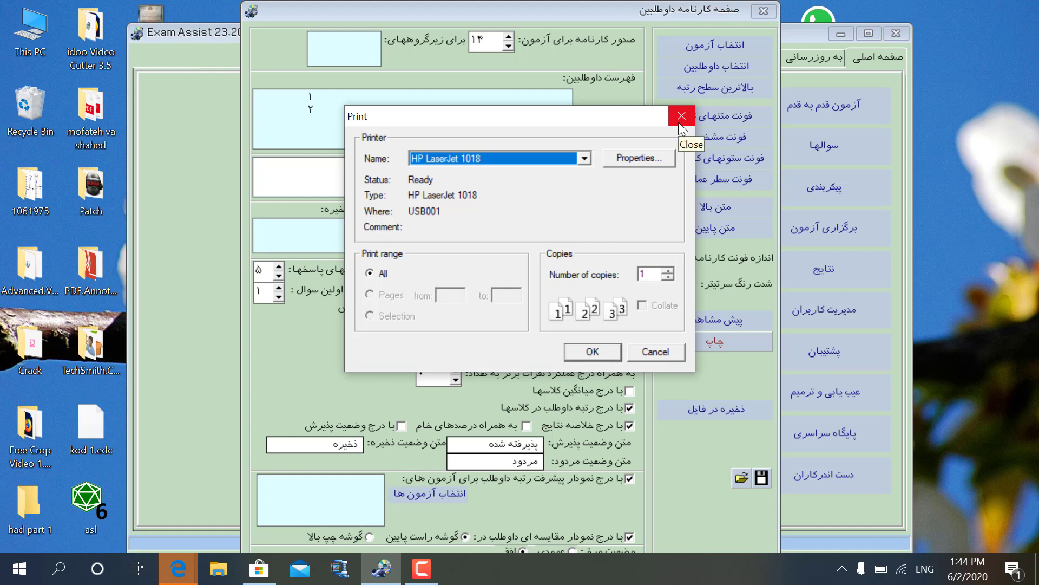
left_click(585, 157)
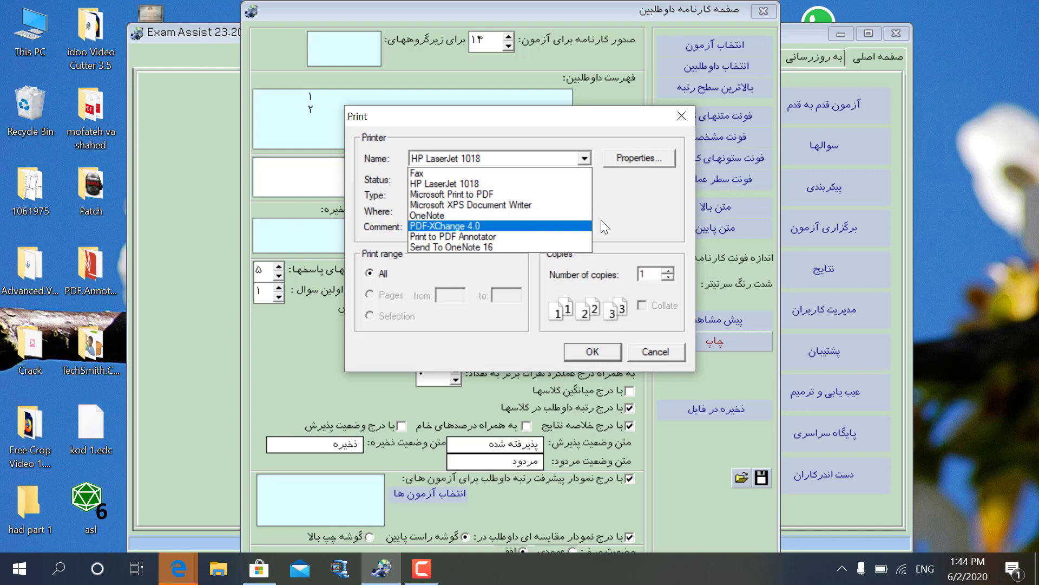
left_click(621, 219)
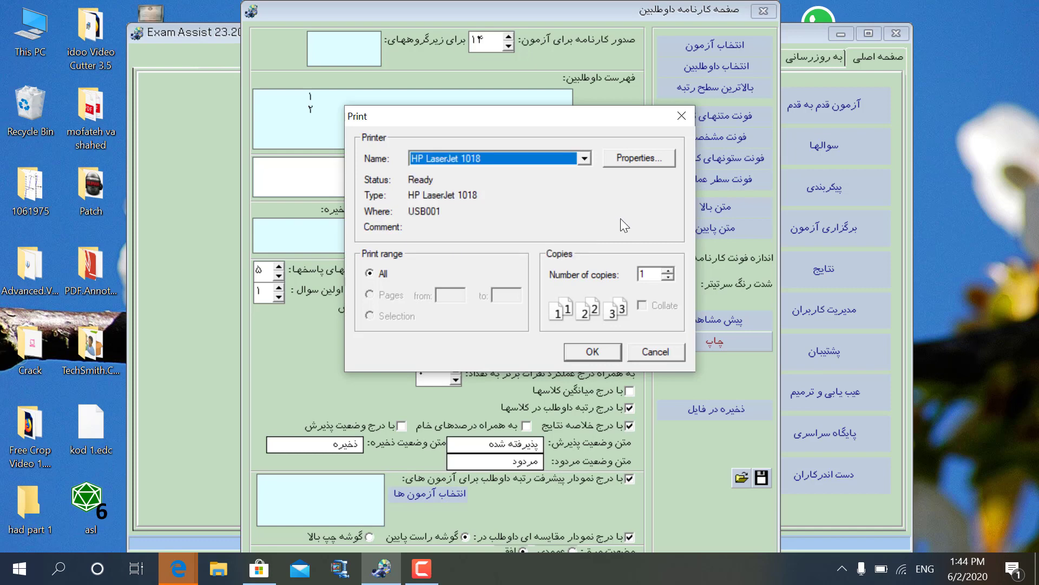
left_click(654, 352)
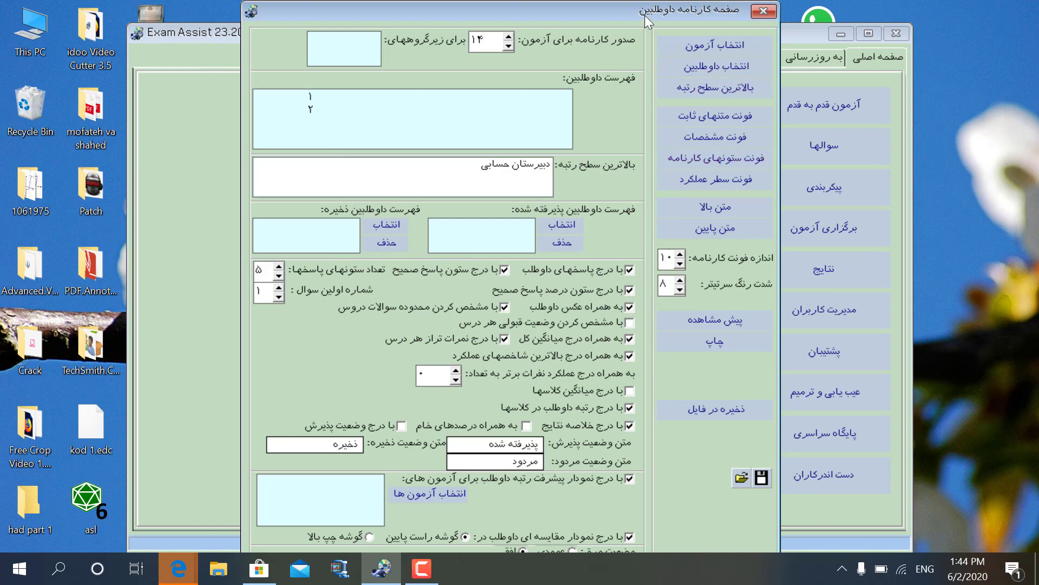
left_click_drag(645, 15, 630, 15)
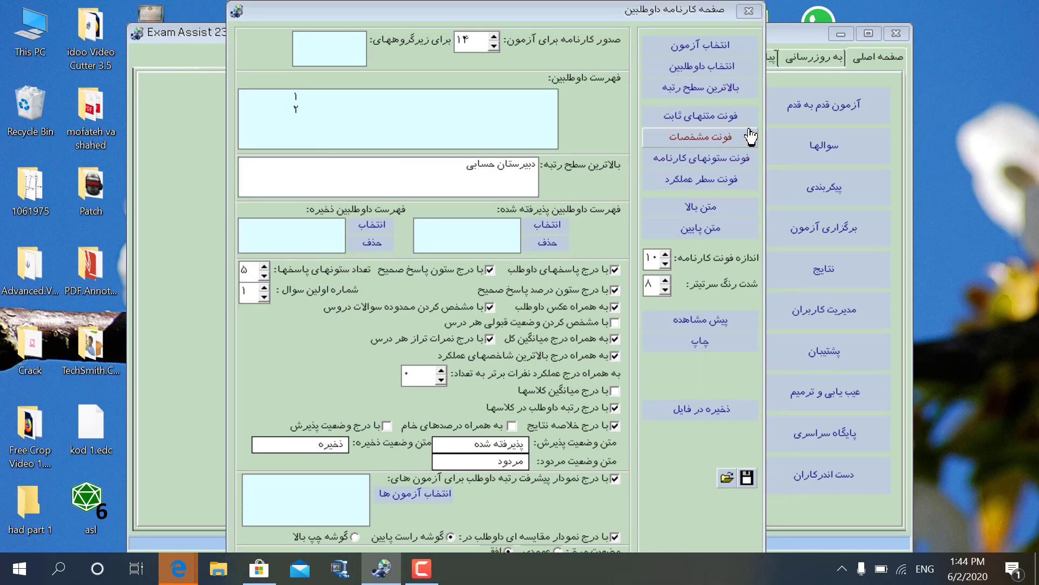
left_click(747, 11)
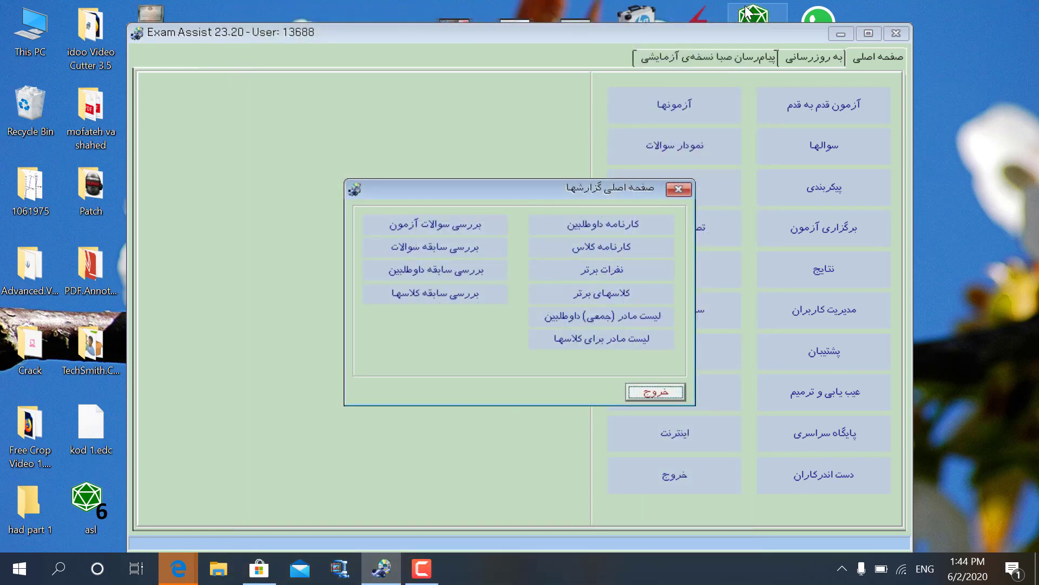